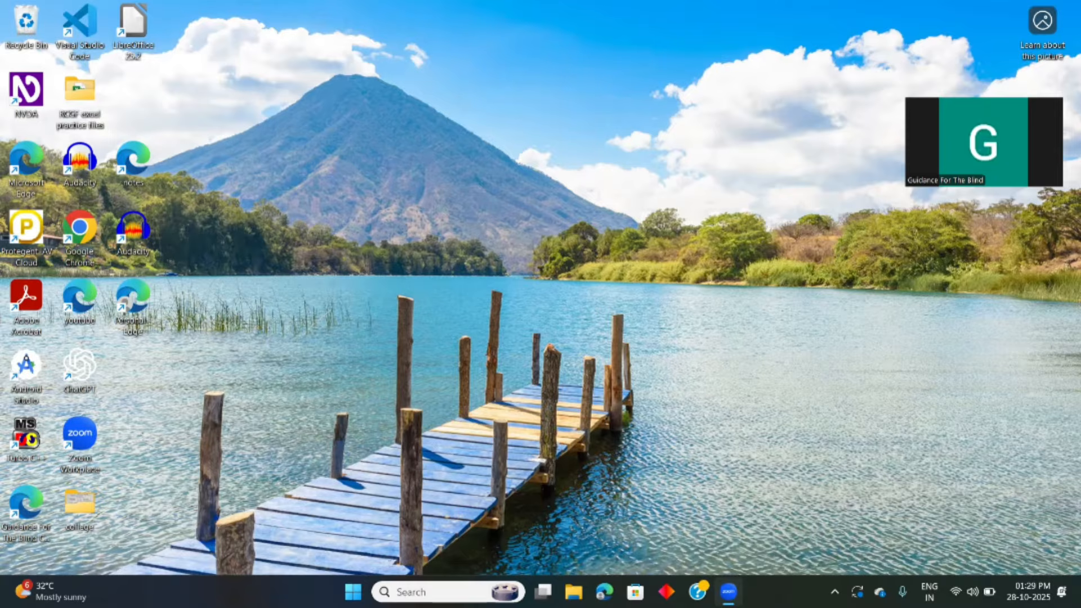
Show the desktop and launch Audacity from it
key(super+d)
key(a)
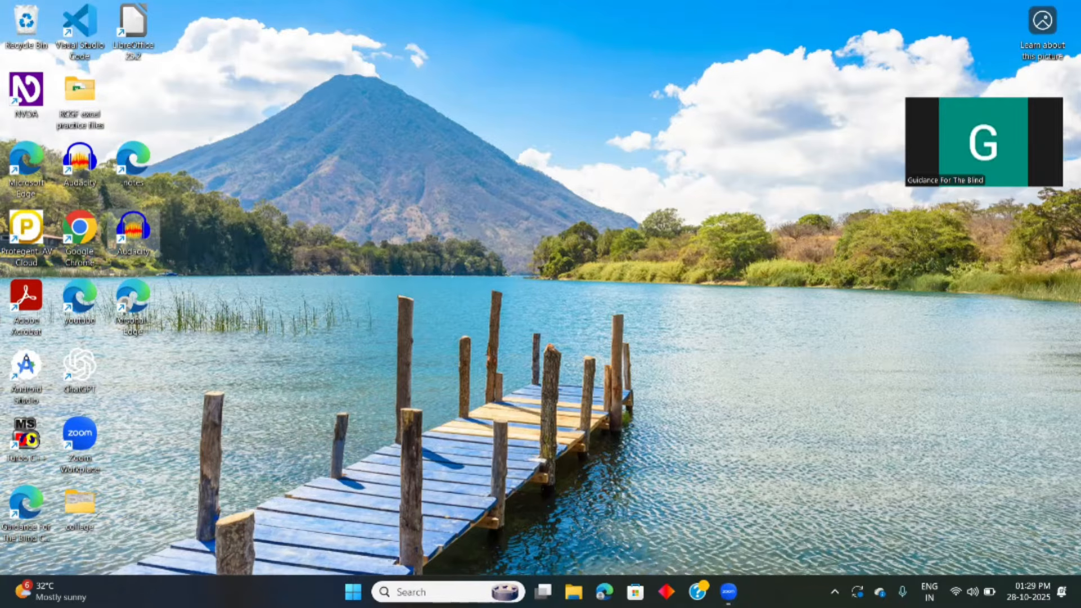
key(Return)
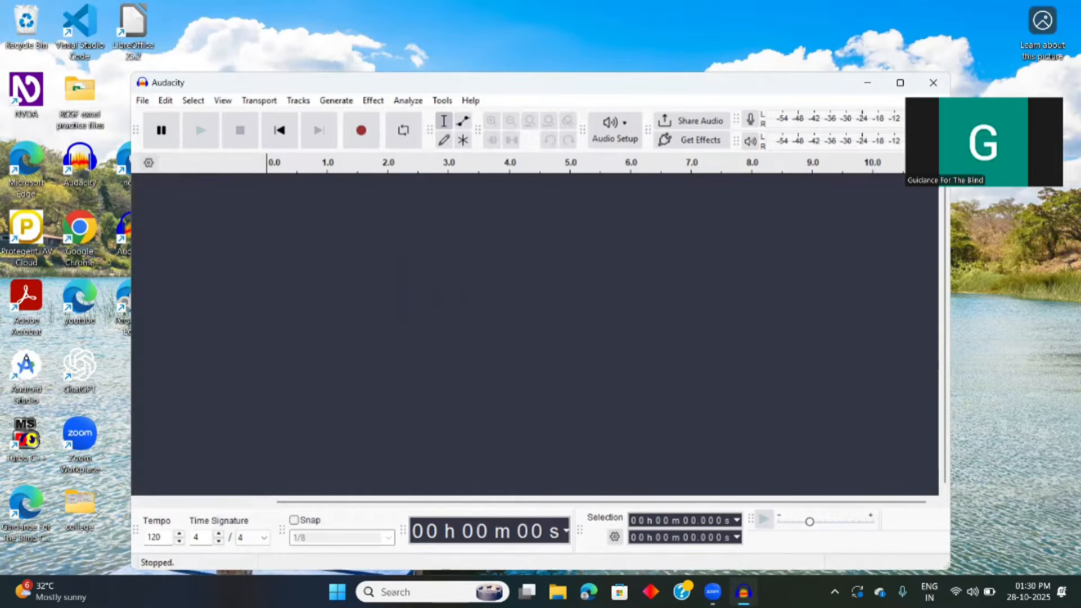
key(Tab)
key(ctrl+F6)
key(Tab)
key(ctrl+o)
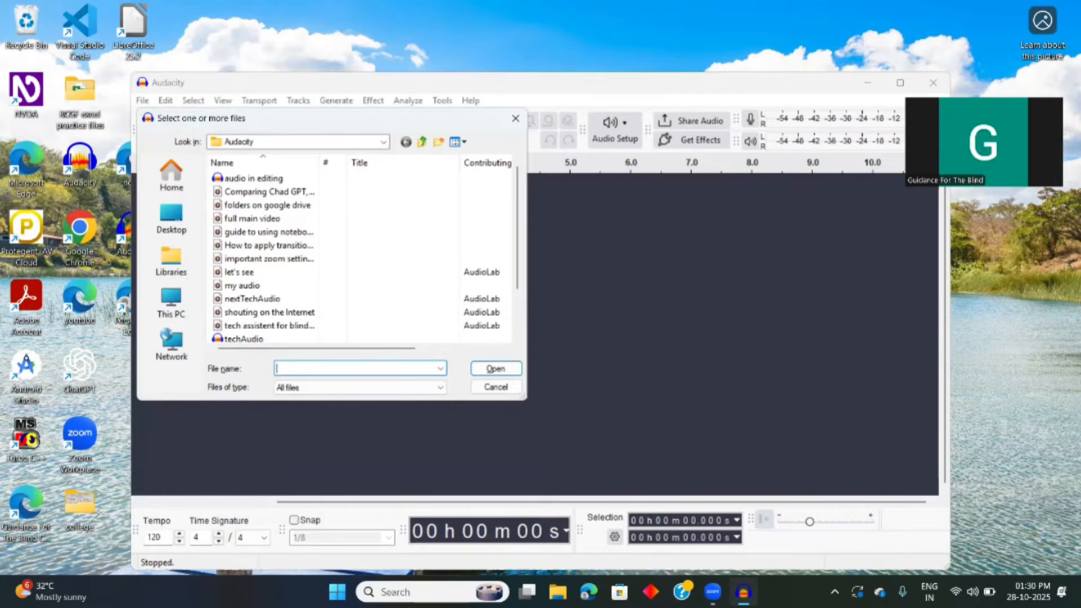
key(Escape)
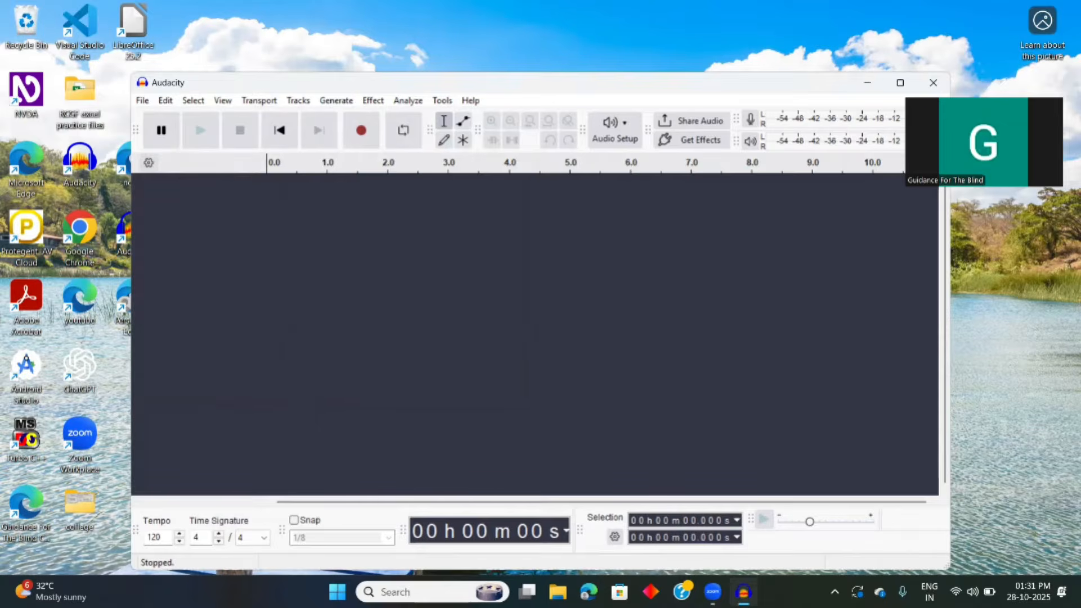
Switch to File Explorer with the Downloads folder open
key(super+r)
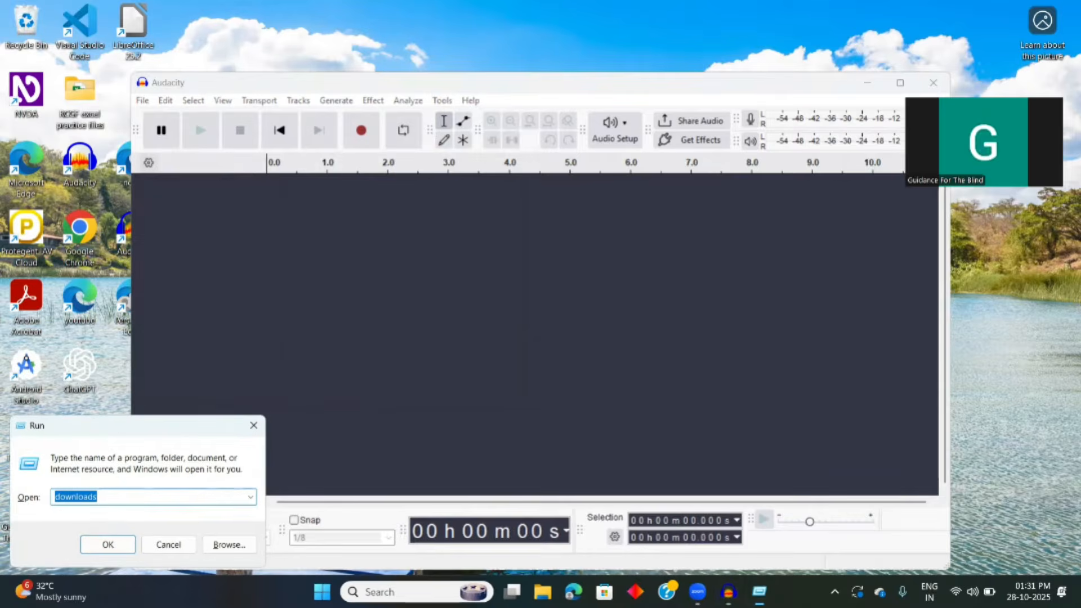
key(Down)
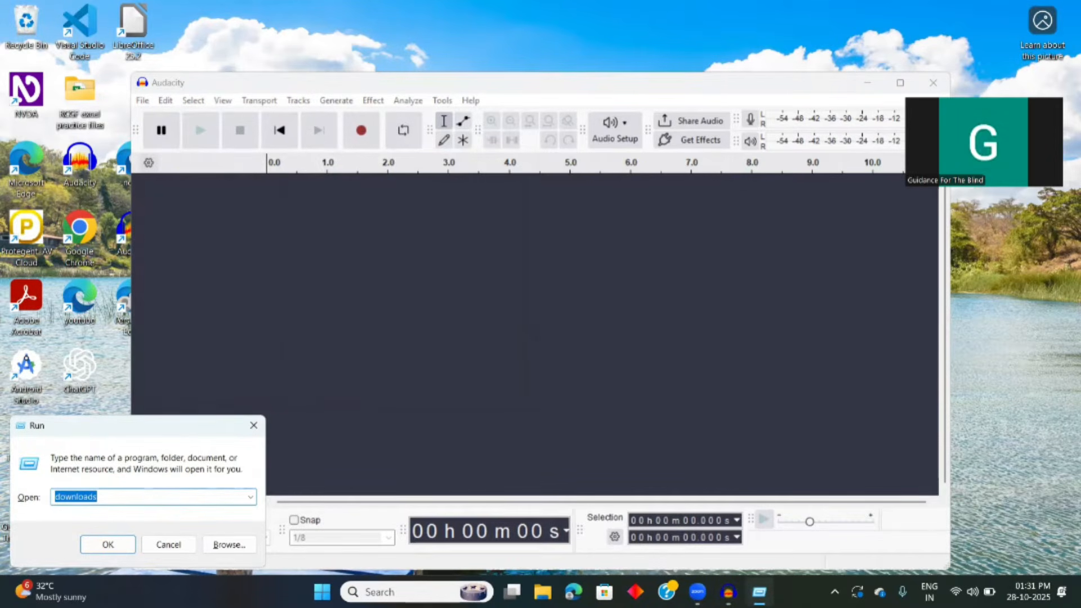
key(Return)
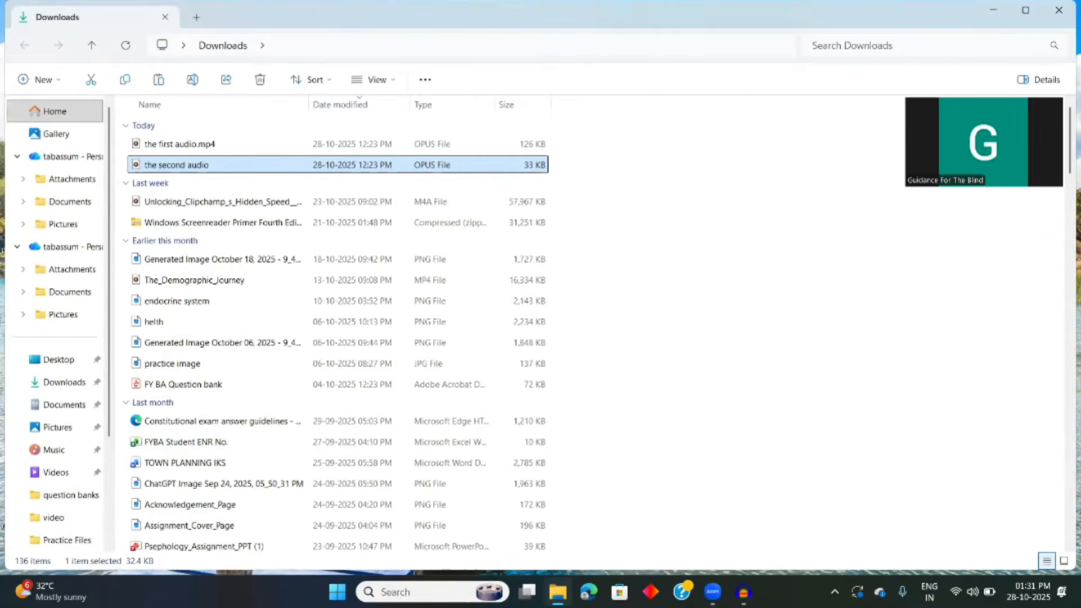
Open "the first audio.mp4" from the Downloads folder in Audacity
key(Down)
key(Up)
key(Up)
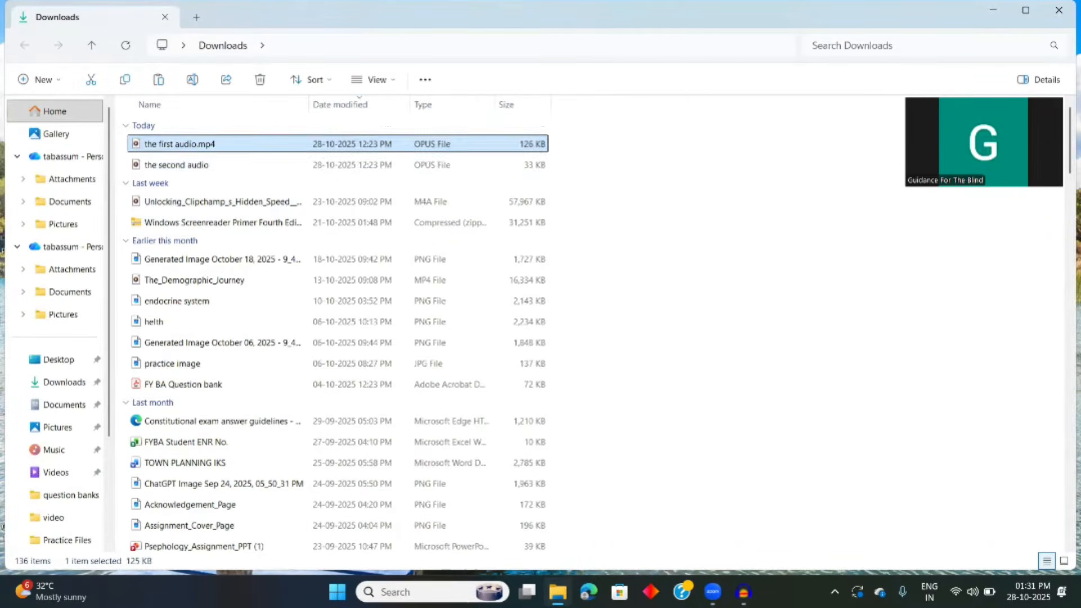
key(Down)
key(Up)
key(Return)
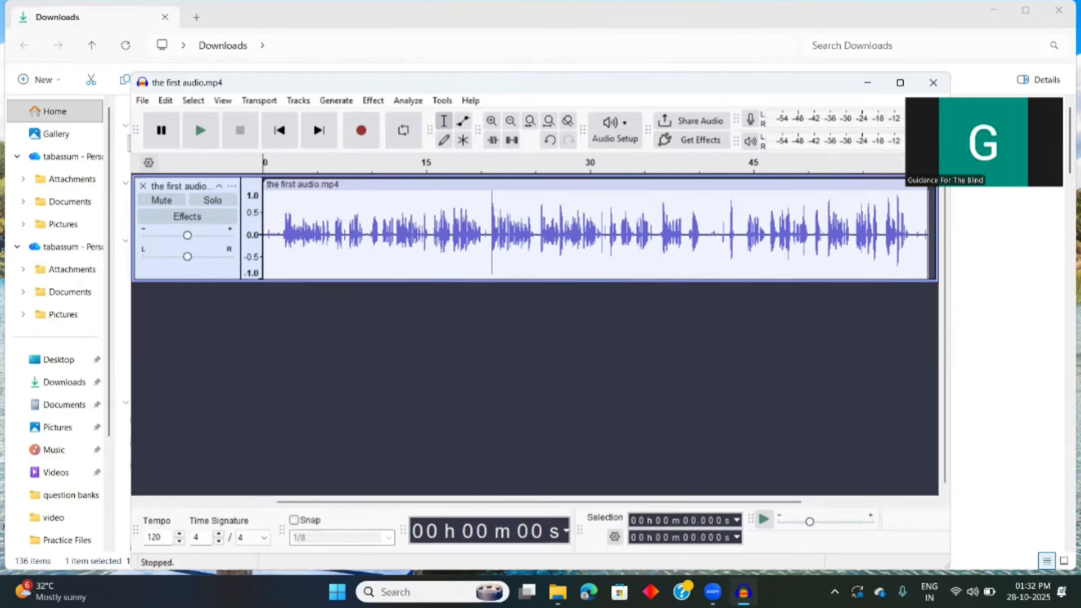
Listen to the first audio track from its beginning, stopping and restarting playback once, pausing it and resuming
key(space)
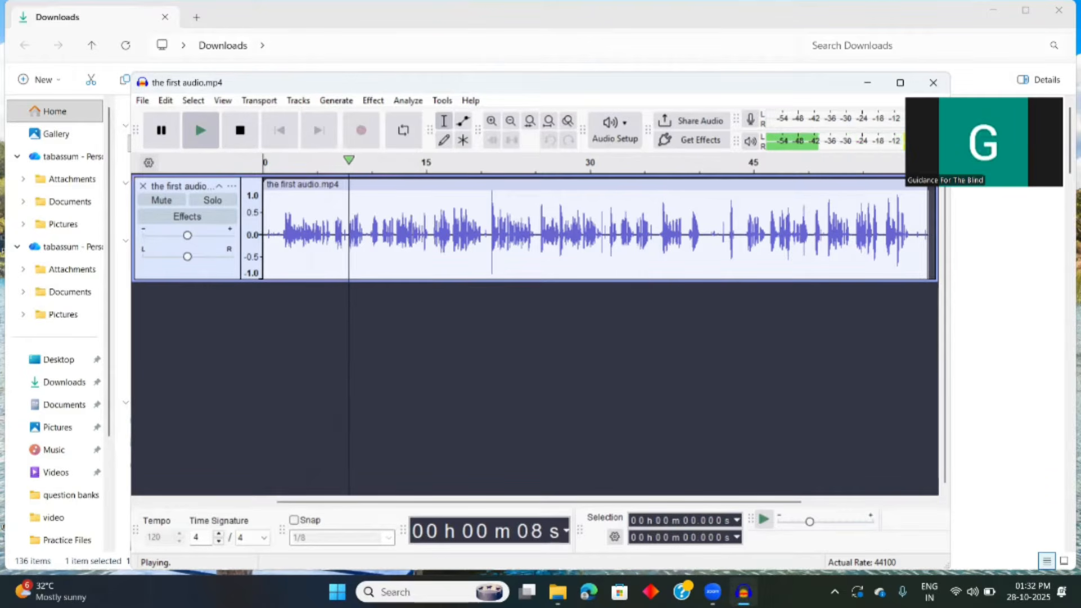
key(space)
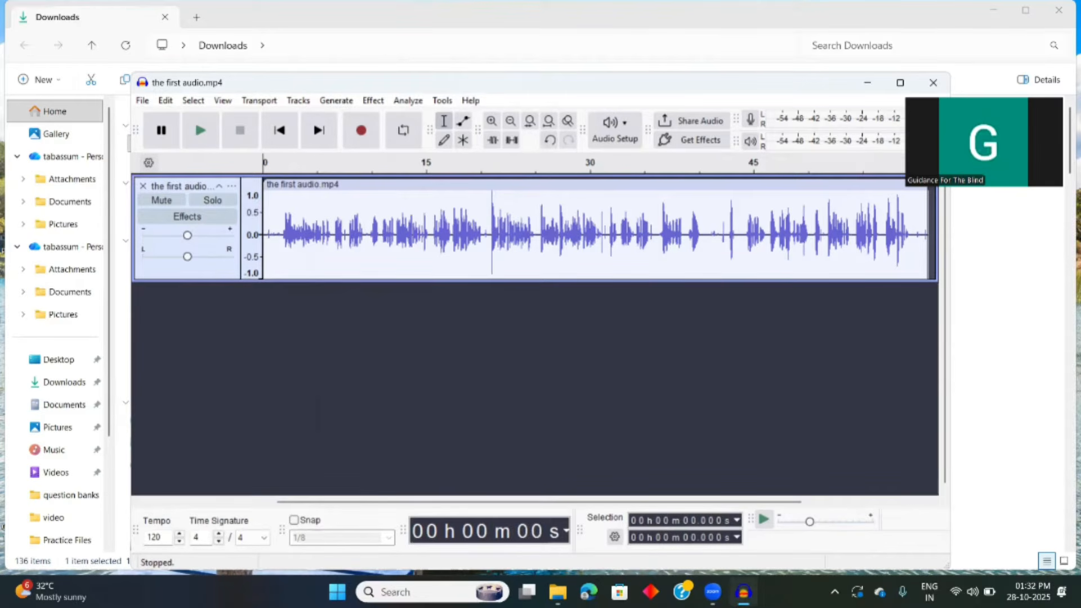
key(space)
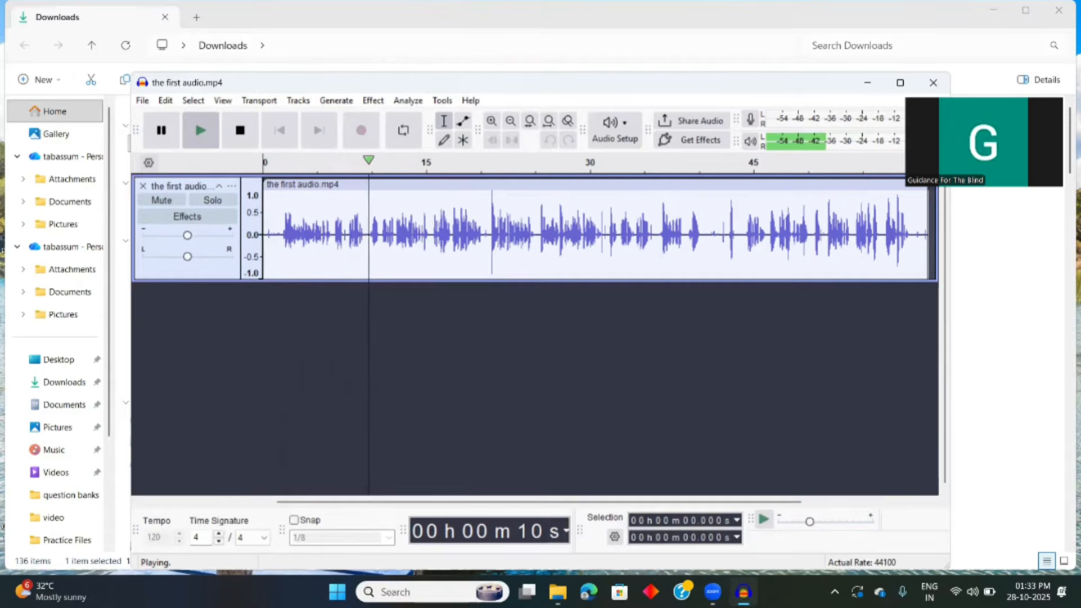
key(p)
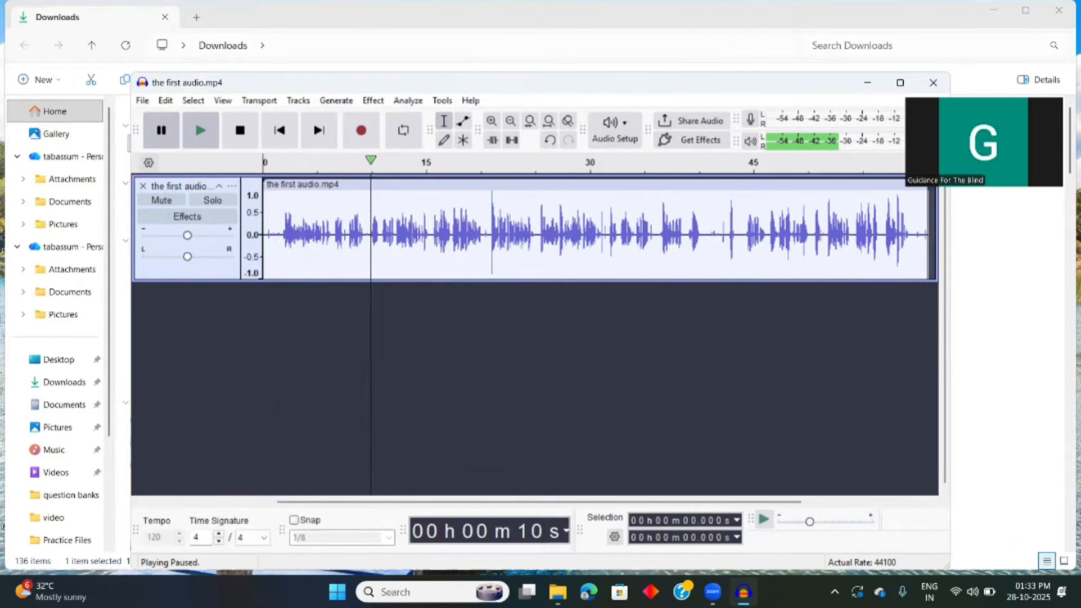
key(p)
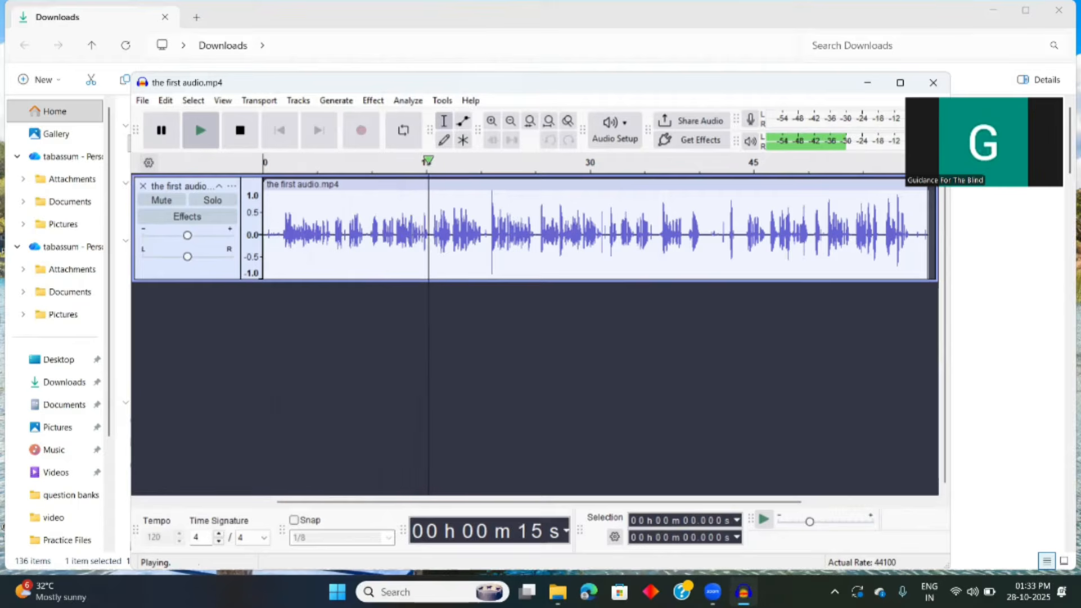
Mark the section from about 15.6 s to 20.3 s of the first audio track during playback and delete it
key(p)
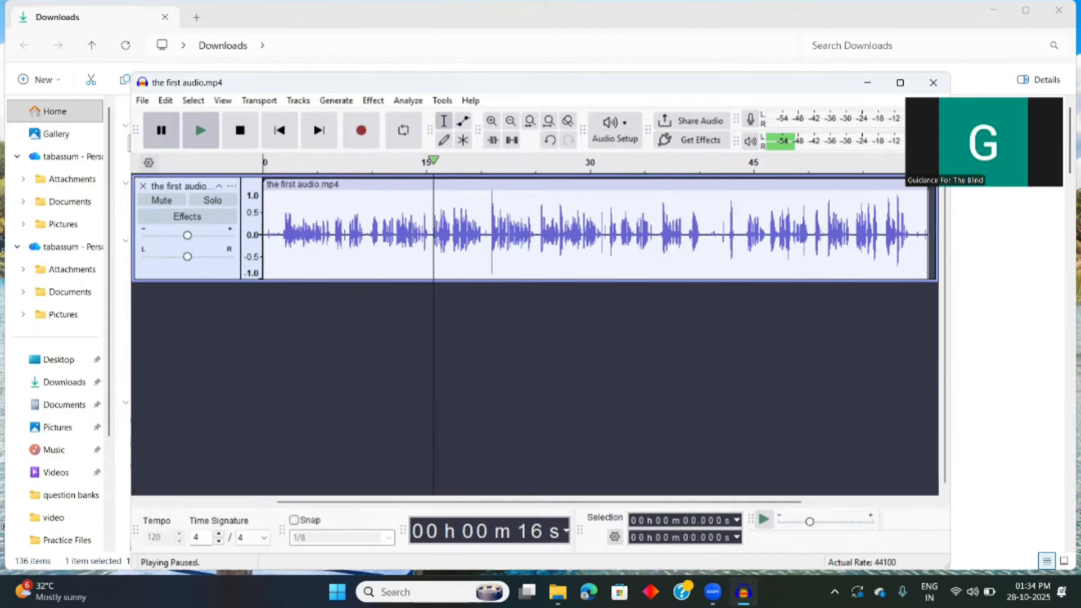
key(bracketleft)
key(p)
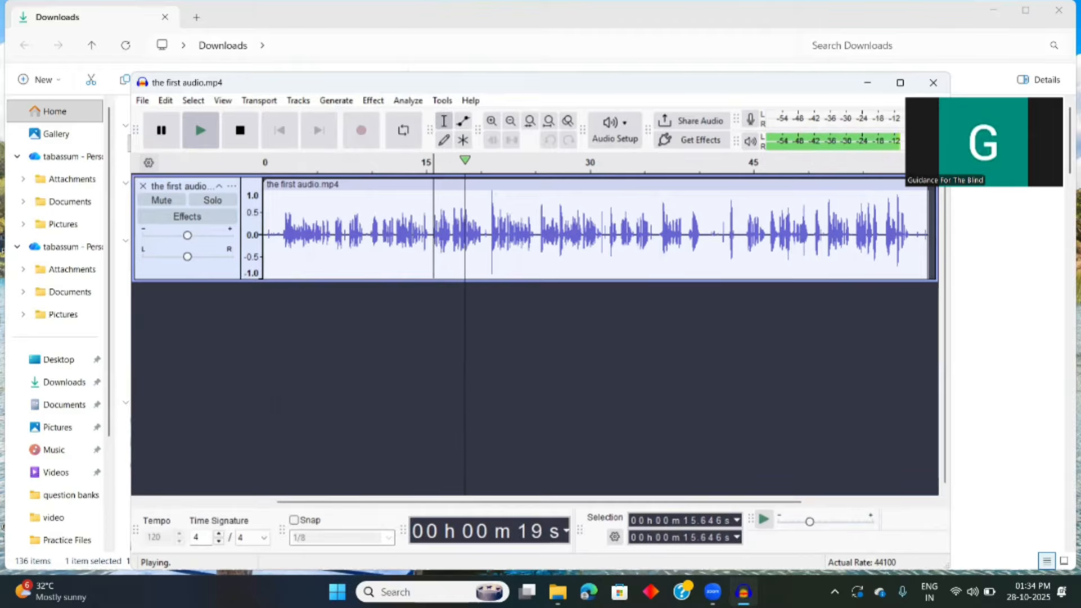
key(p)
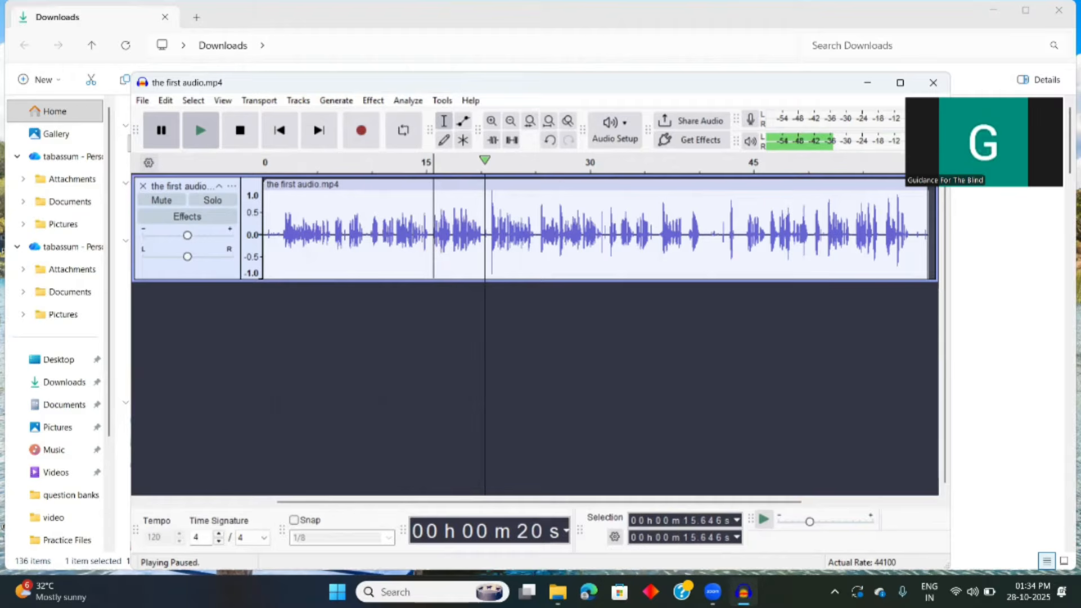
key(bracketright)
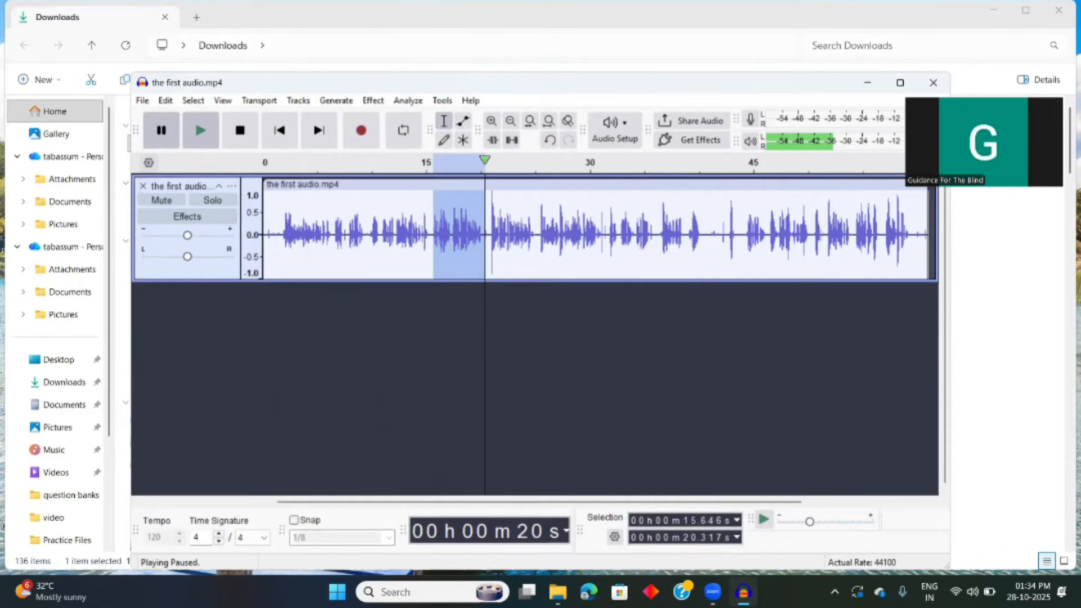
key(Delete)
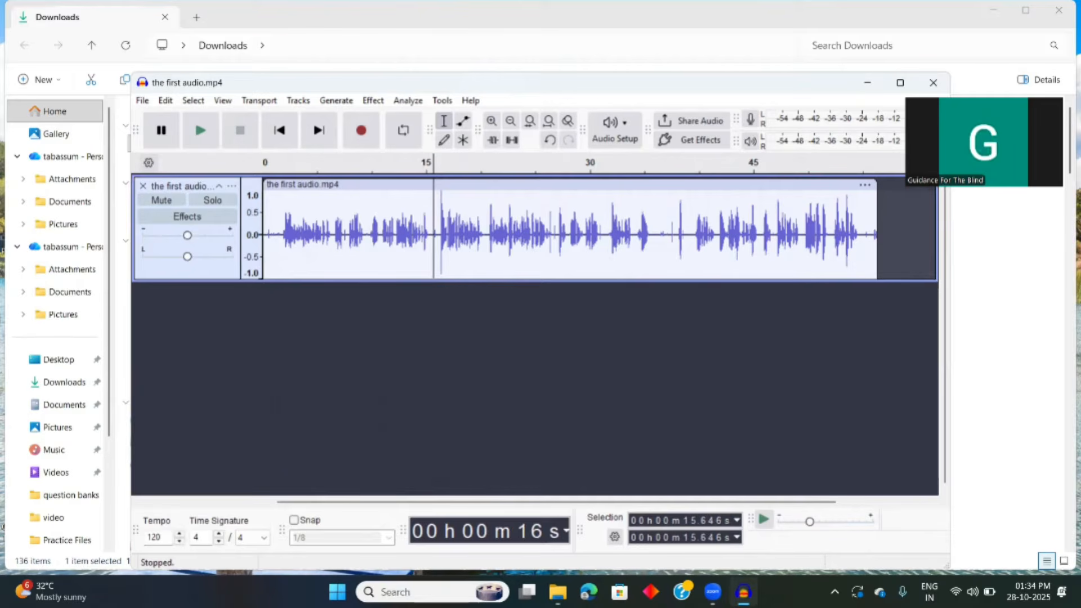
Play the shortened track from the beginning past the cut and pause at about 19 s
key(Home)
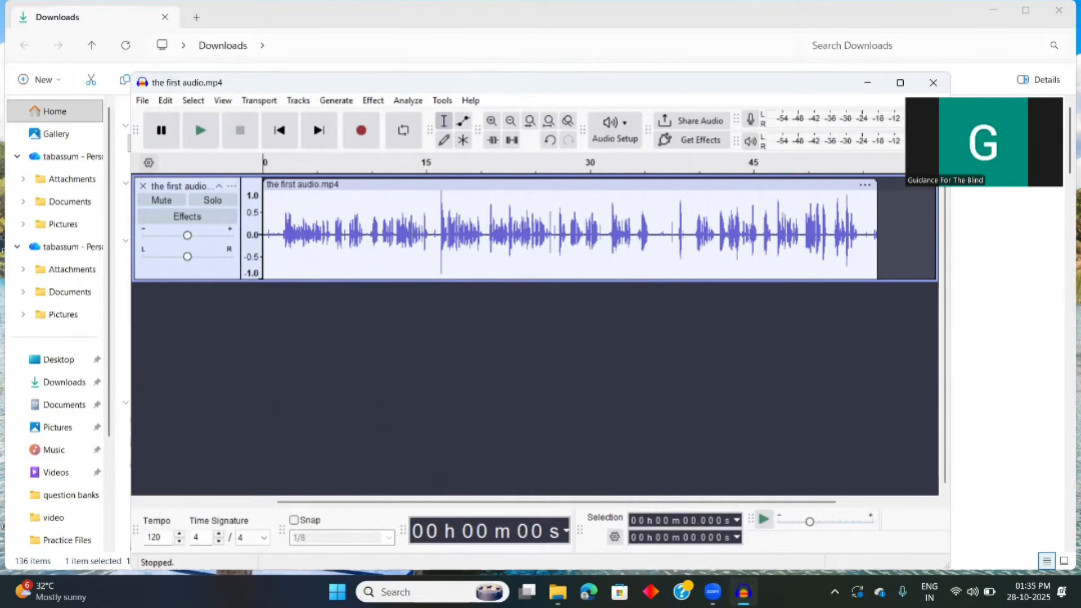
key(space)
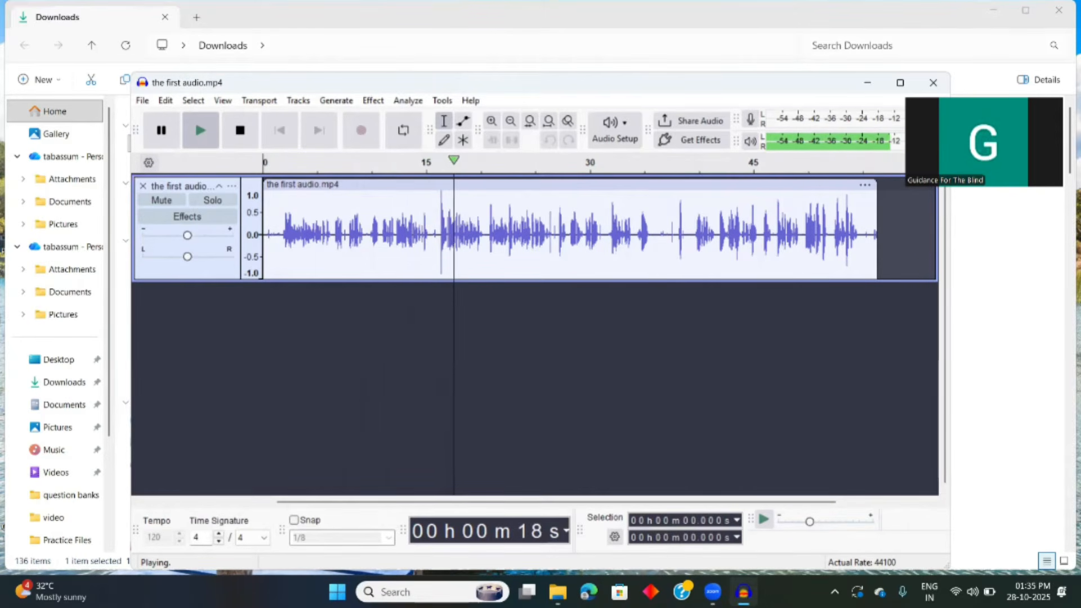
key(p)
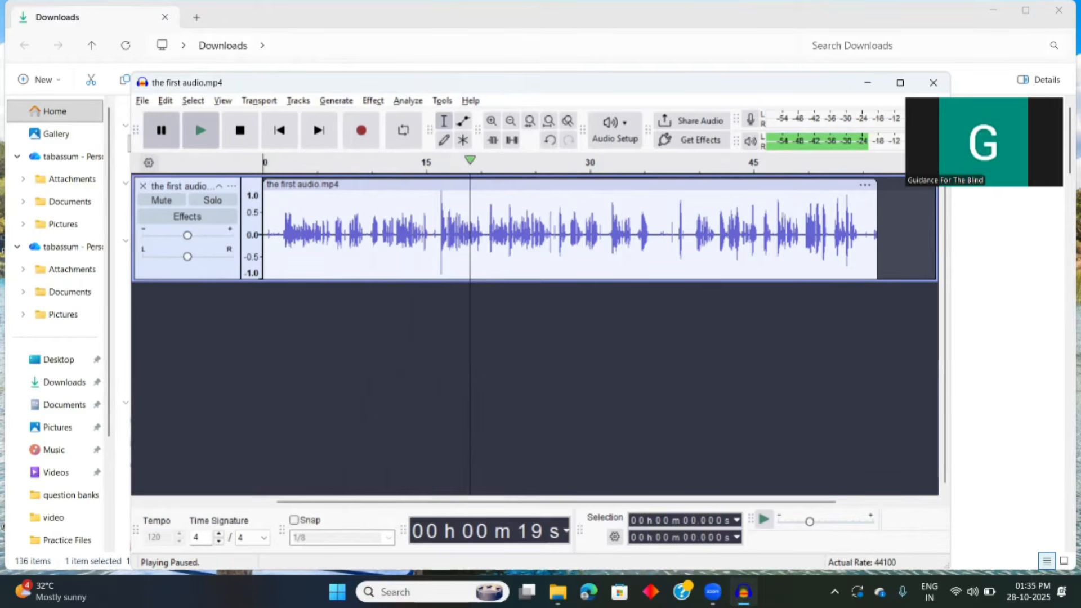
Switch to the Downloads folder and open "the second audio" in the Audacity project as a second track
key(alt+Tab)
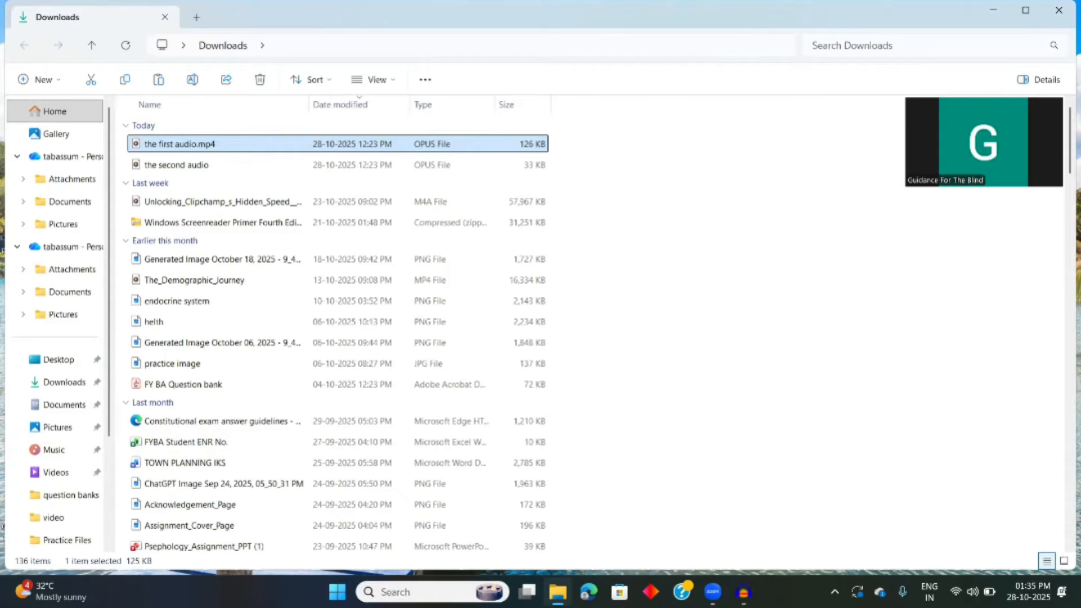
key(Down)
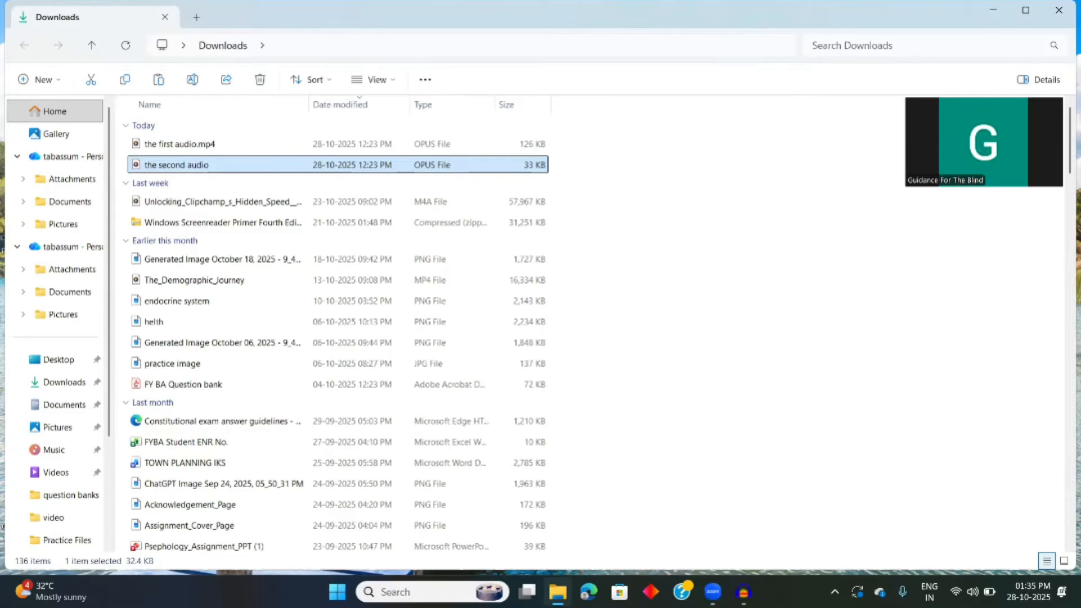
key(Up)
key(Return)
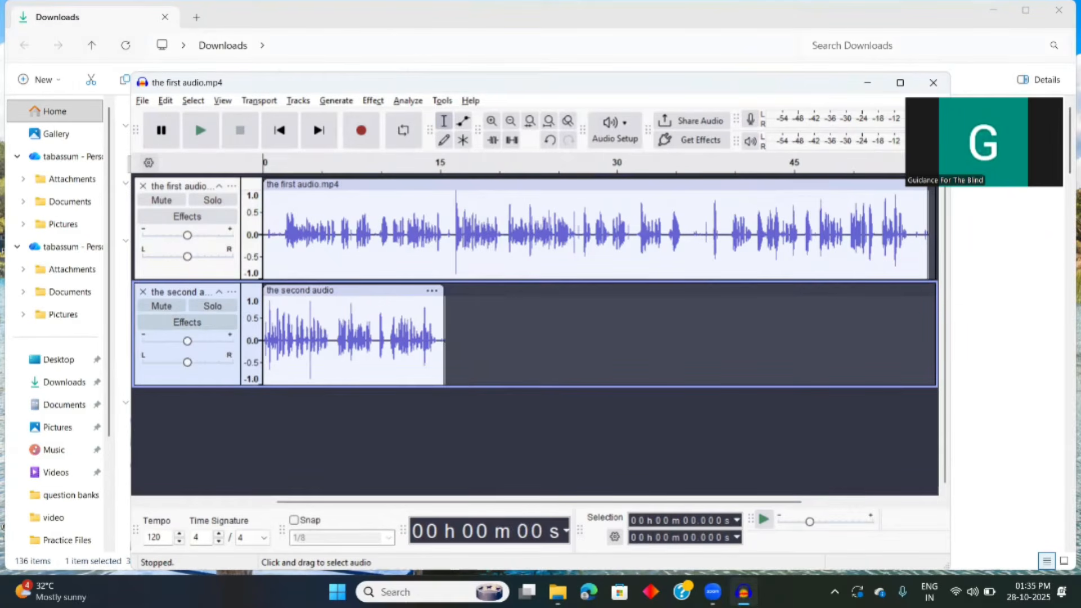
Move focus between the two tracks, then play them together from the beginning and stop playback
key(Up)
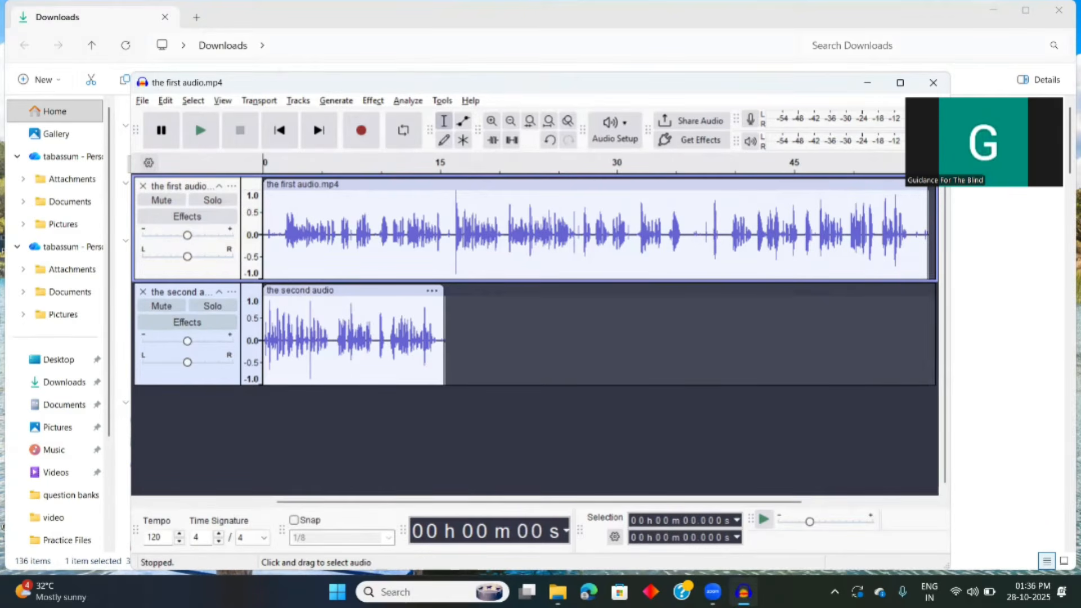
key(Down)
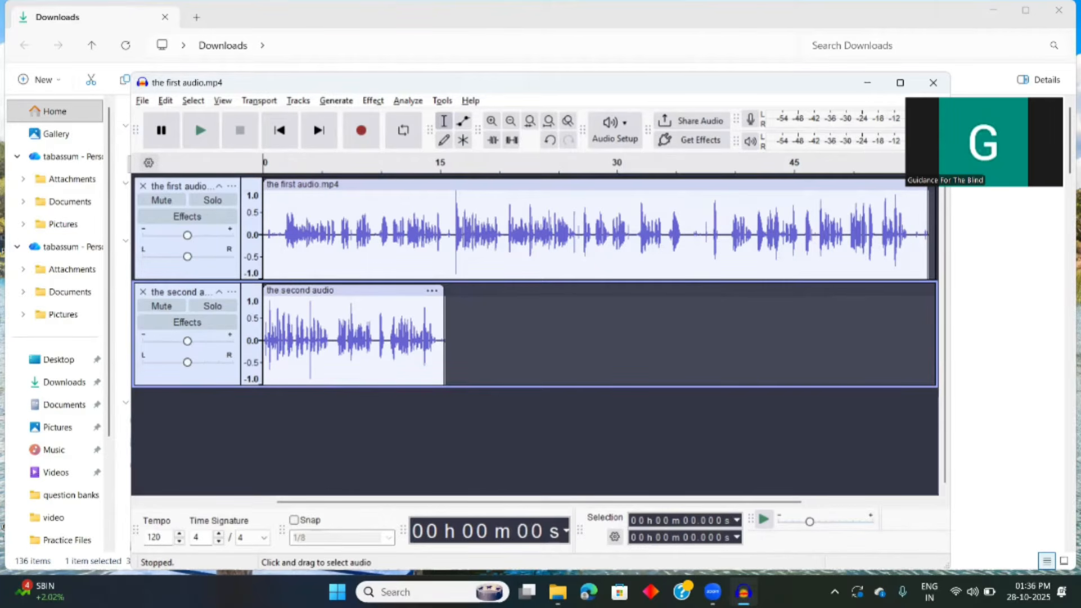
key(space)
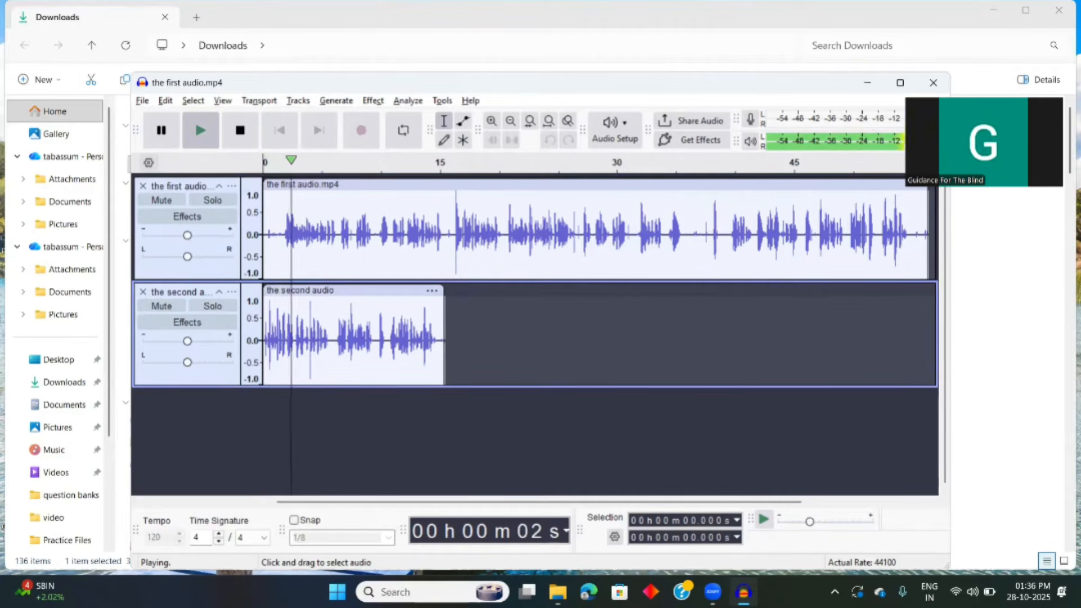
key(space)
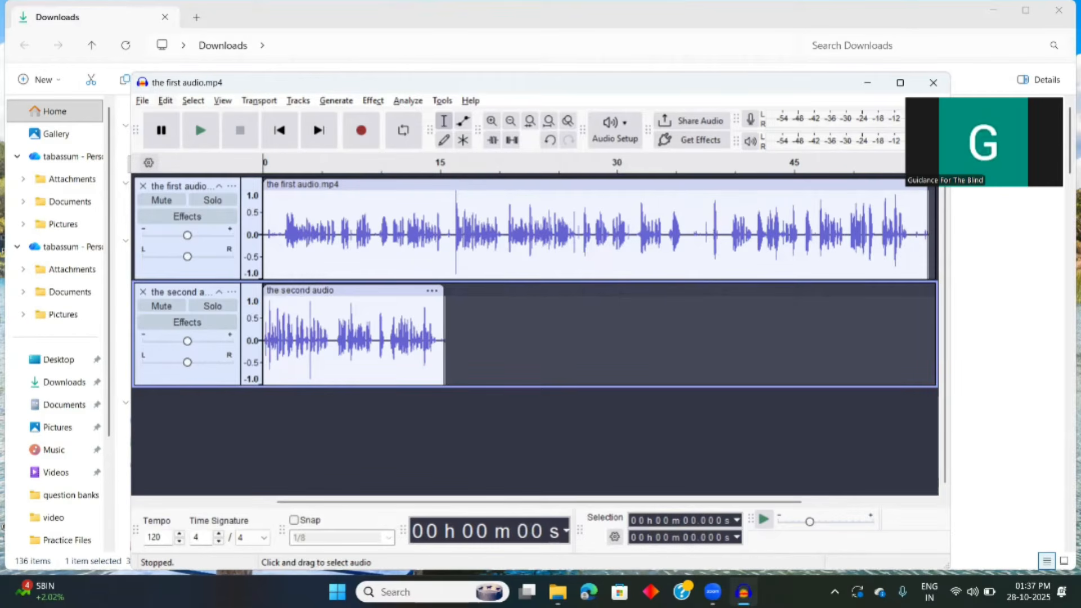
key(alt+e)
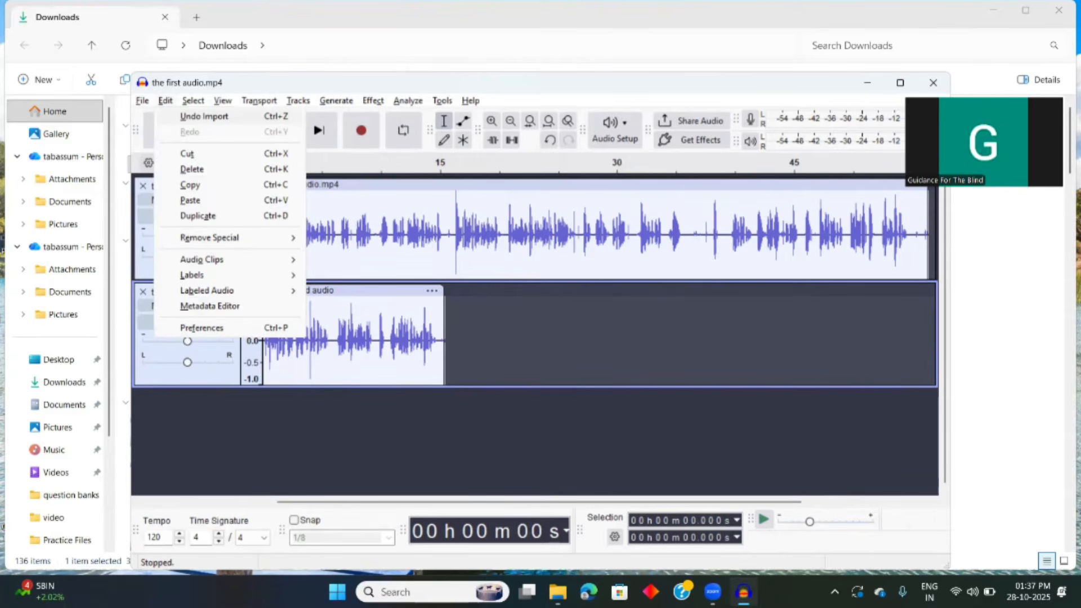
key(Escape)
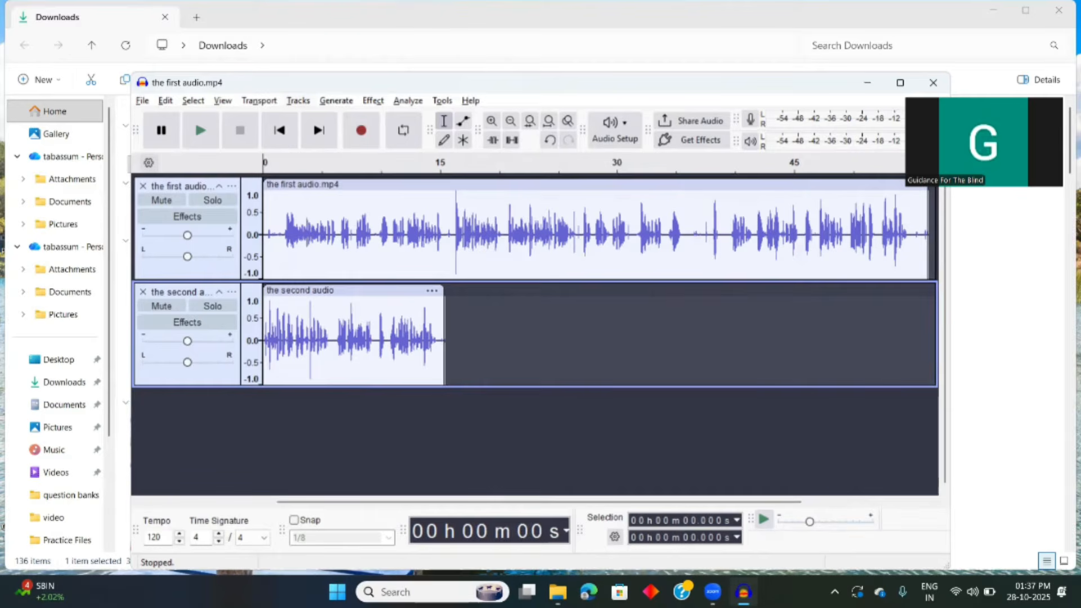
Align the two audio tracks end to end, then play the combined result from the beginning
key(alt+t)
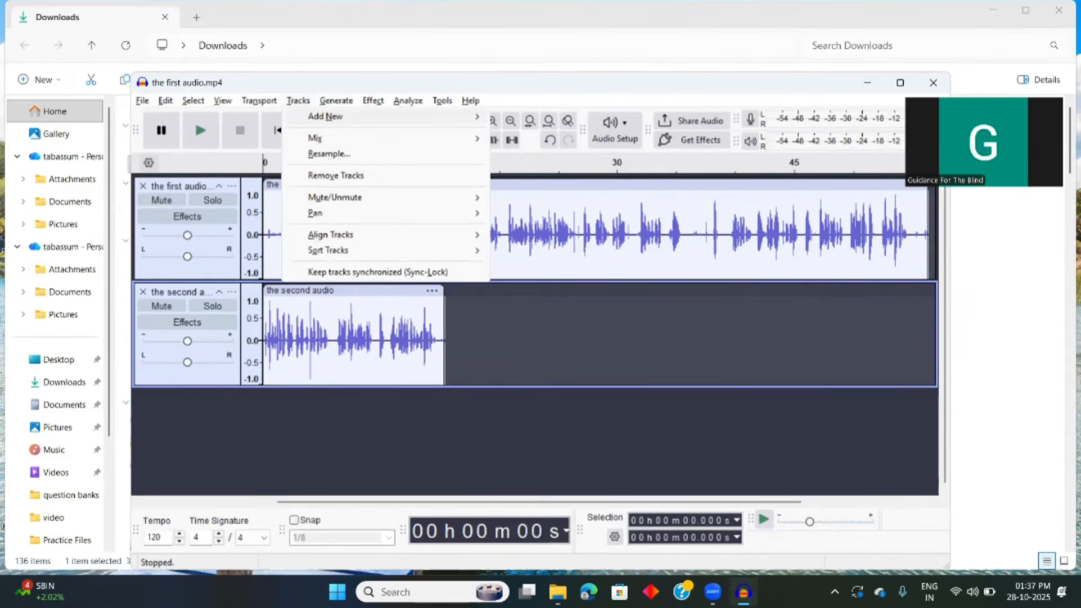
key(Down)
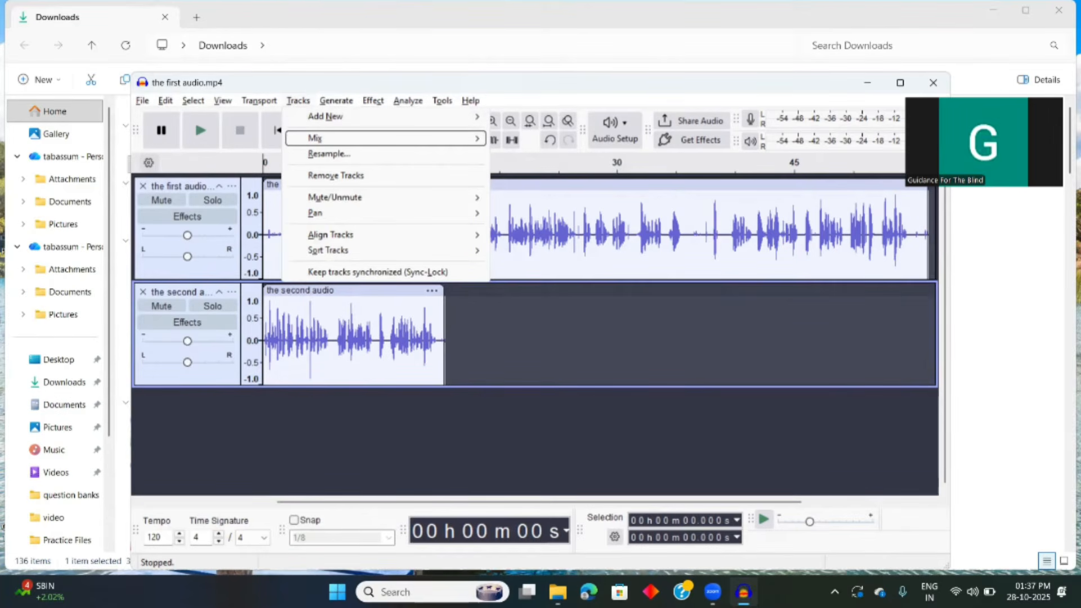
key(Down)
key(Down)
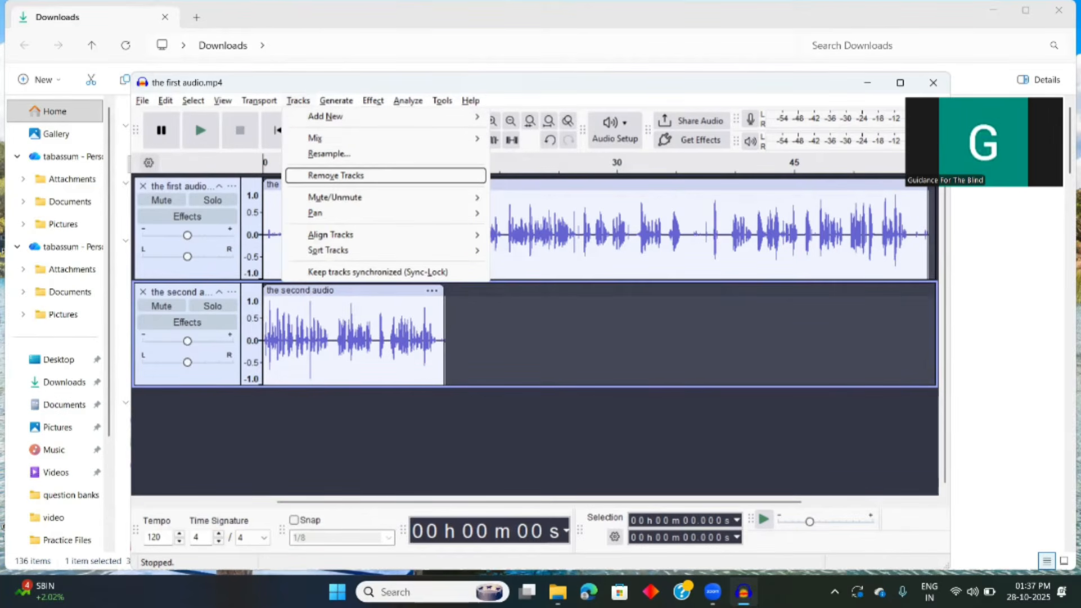
key(Down)
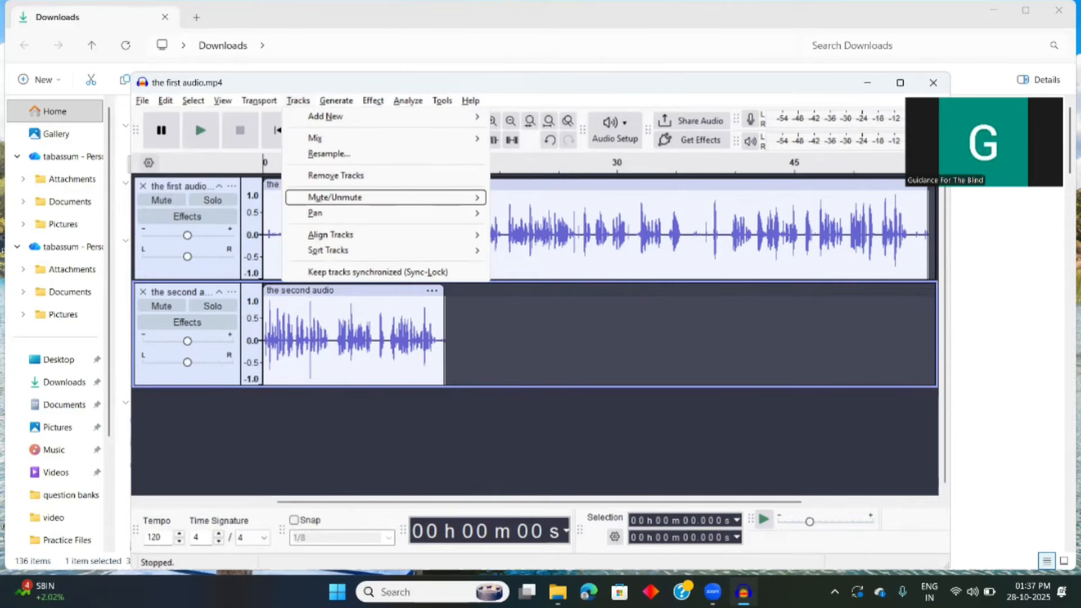
key(Down)
key(Down)
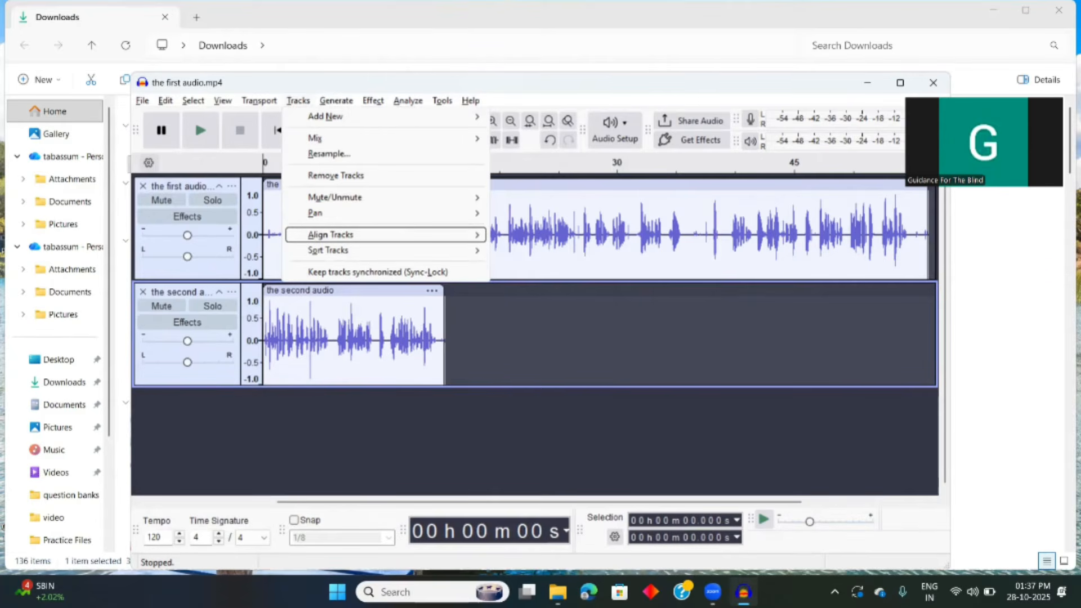
key(Right)
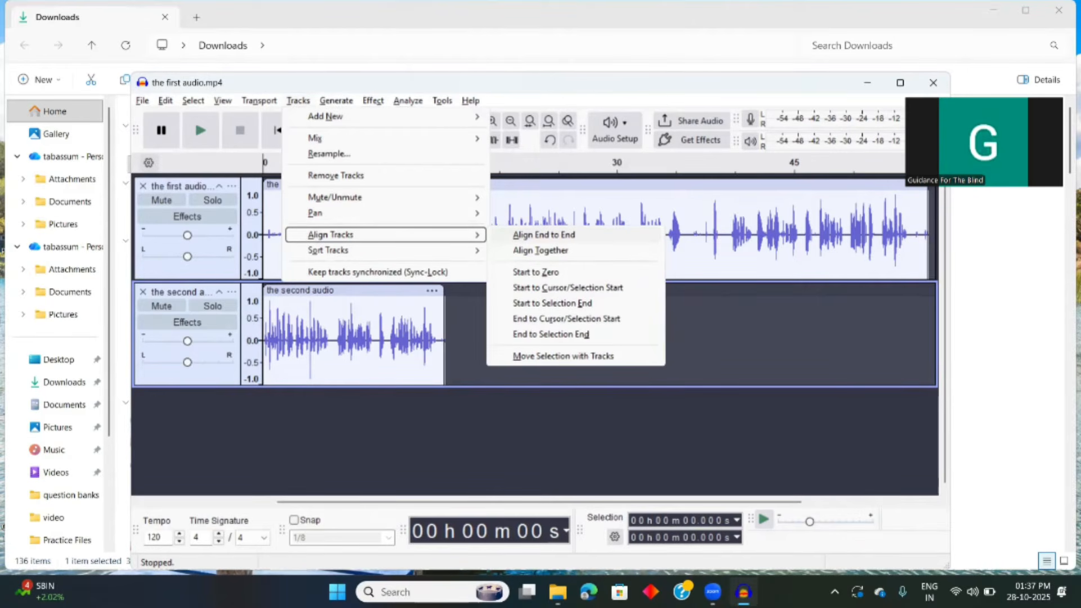
key(Down)
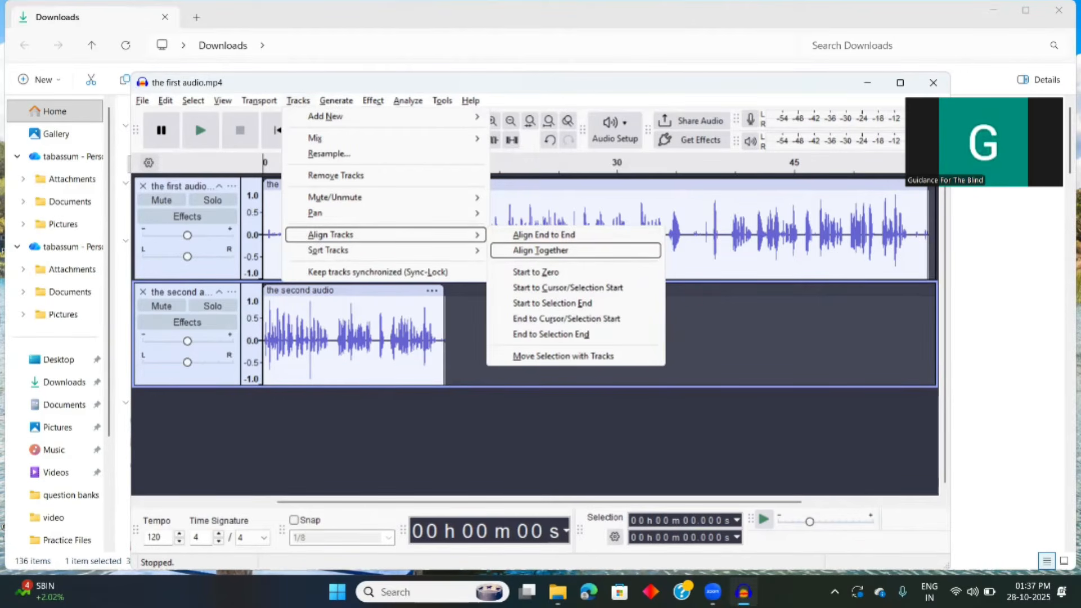
key(Down)
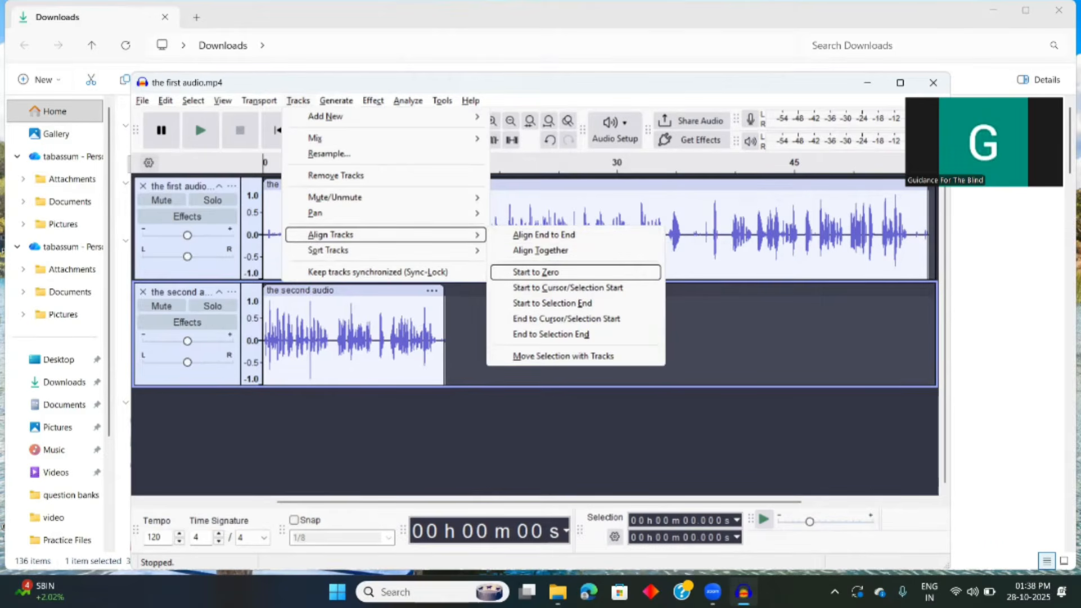
key(Down)
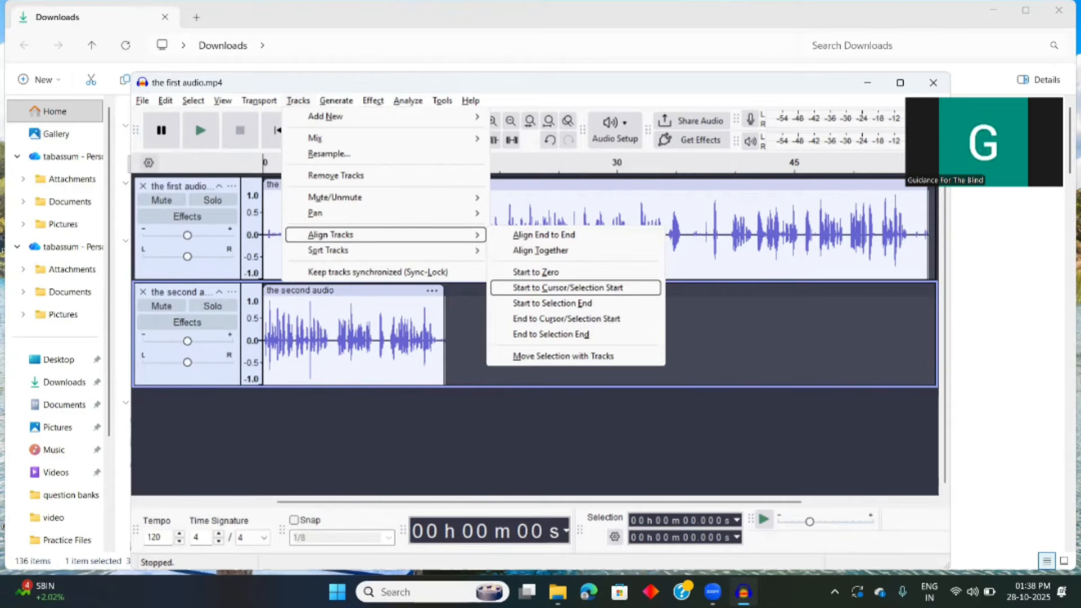
key(Down)
key(Down)
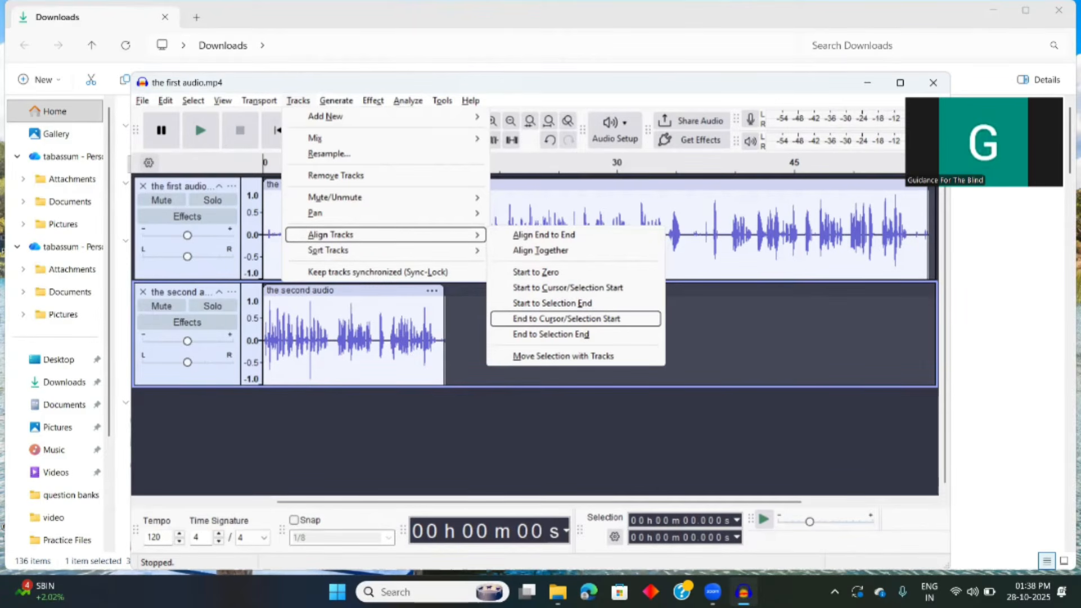
key(Down)
key(Down)
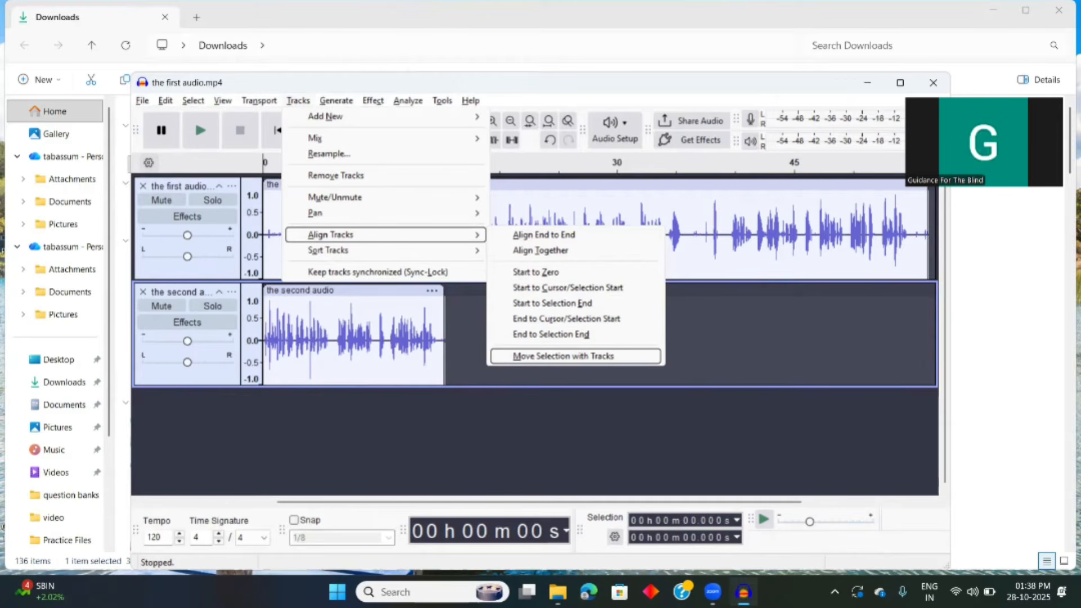
key(Down)
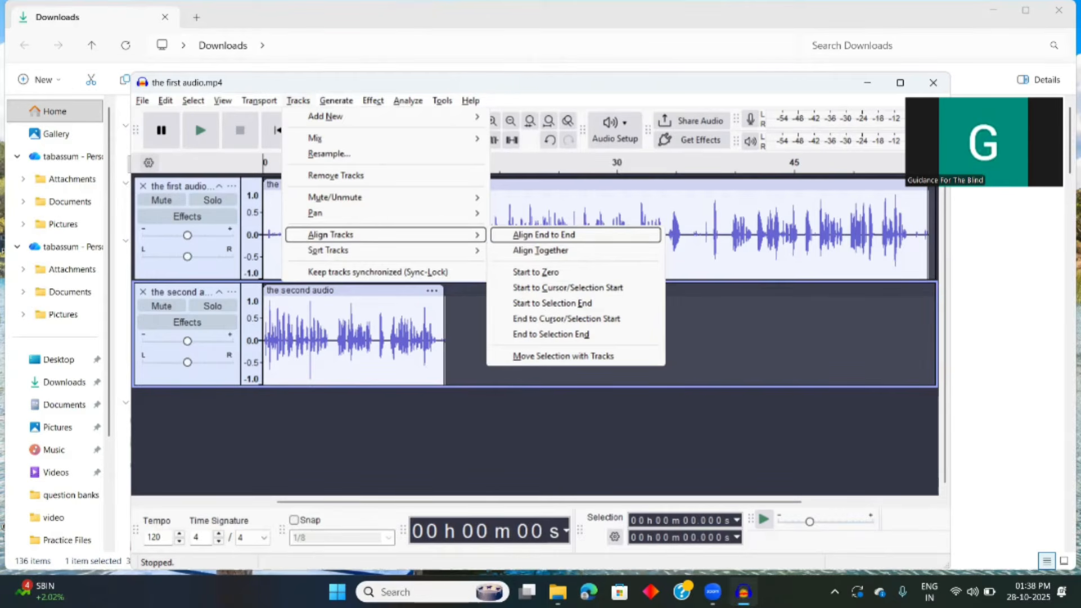
click(544, 236)
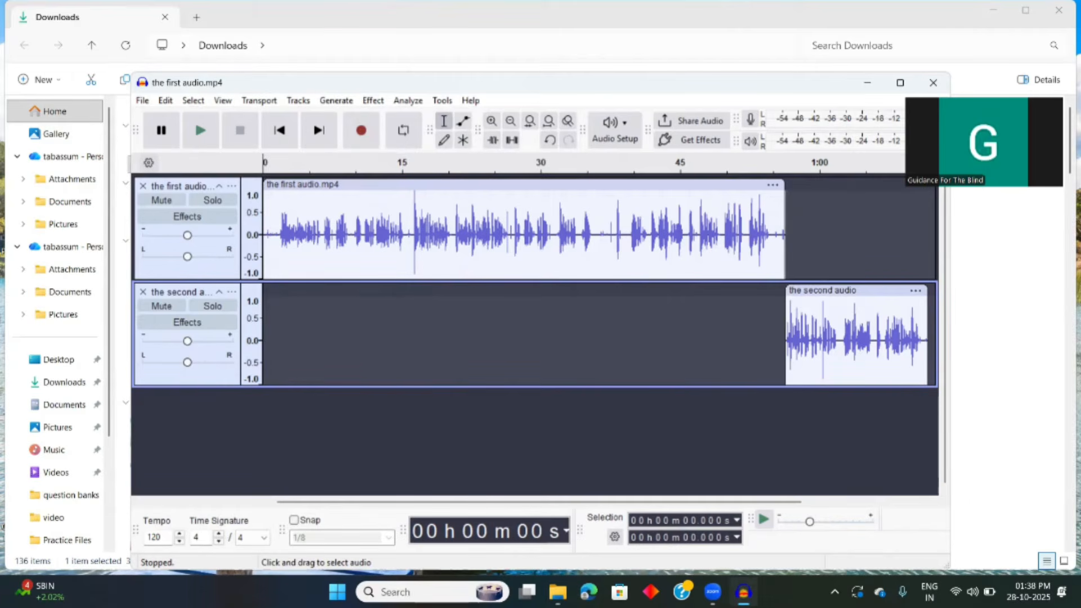
key(space)
Choose to save the project on the computer rather than in the cloud
key(ctrl+s)
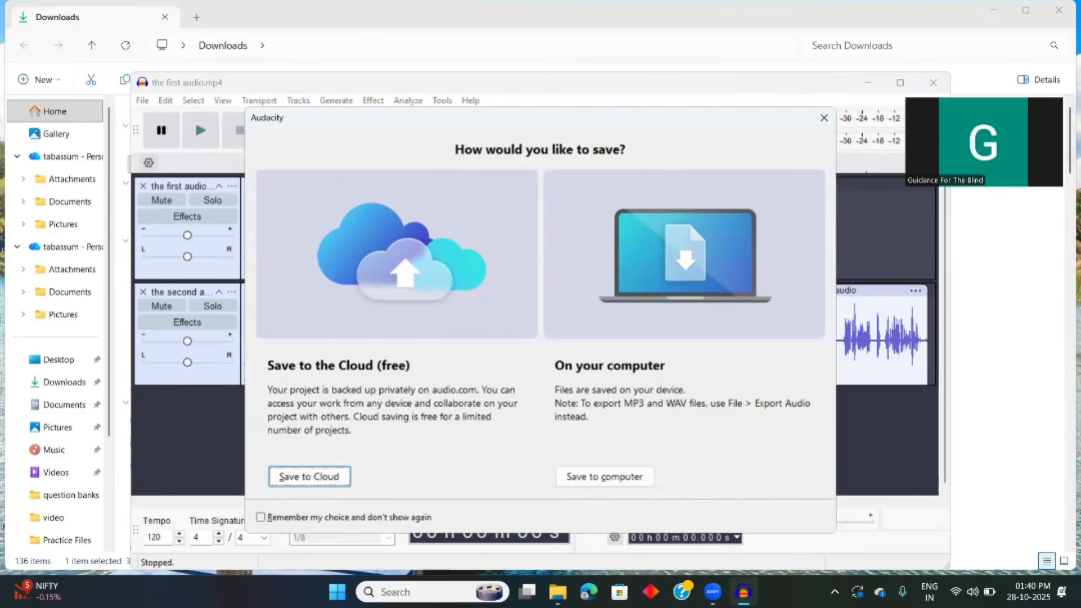
key(Tab)
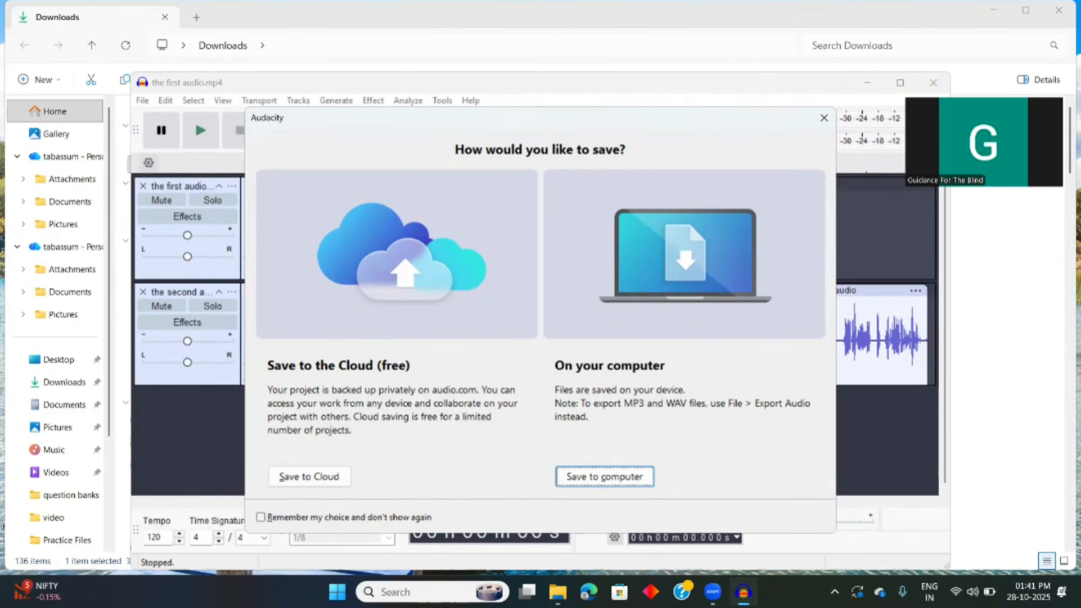
key(Return)
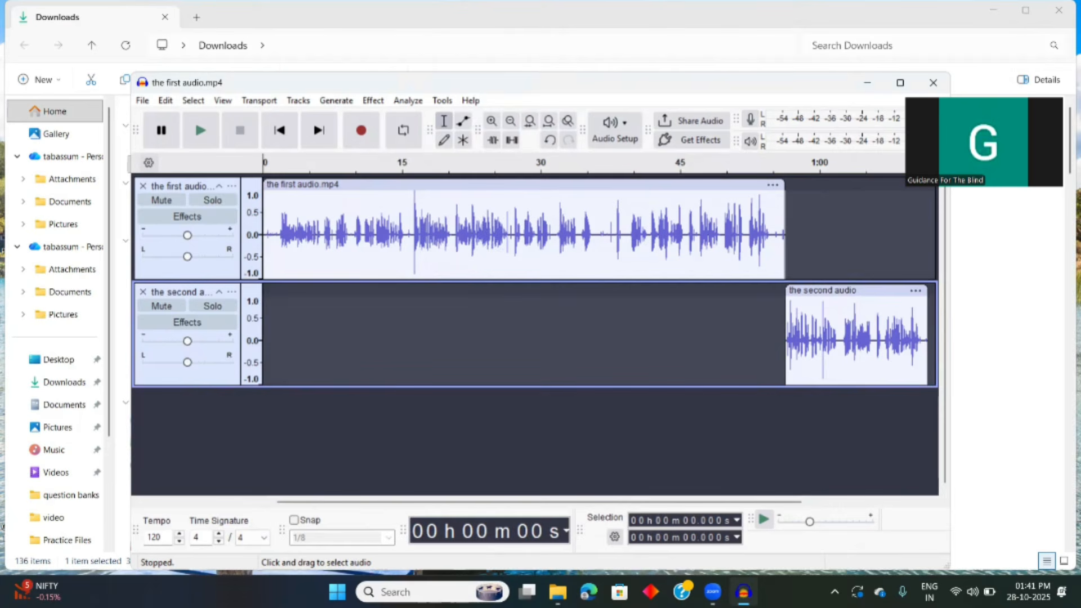
Examine the settings for exporting the combined audio to the computer, then close them without exporting
key(ctrl+shift+e)
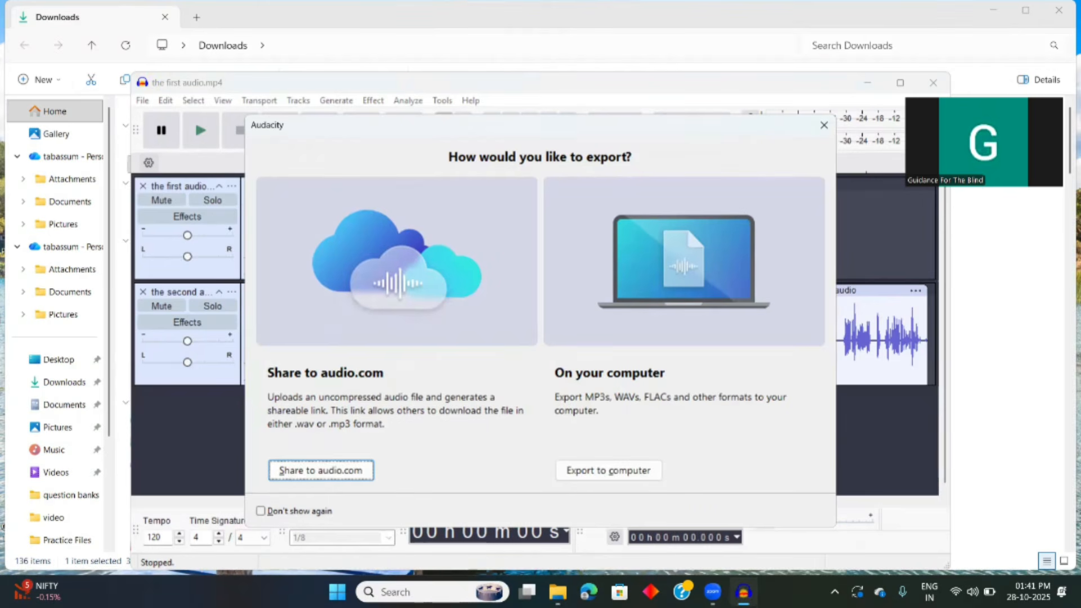
key(Tab)
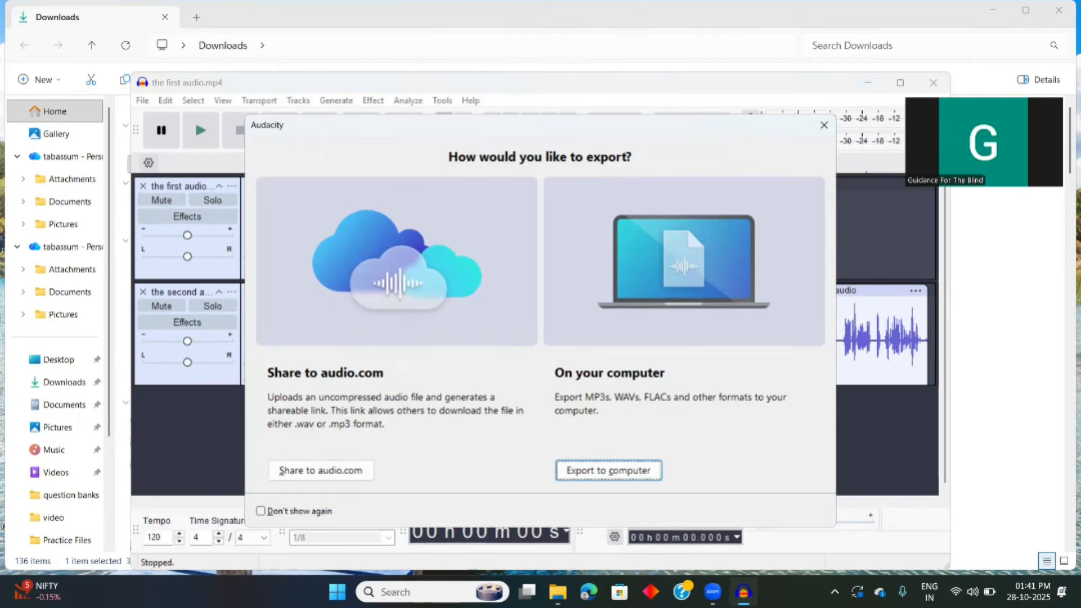
key(Return)
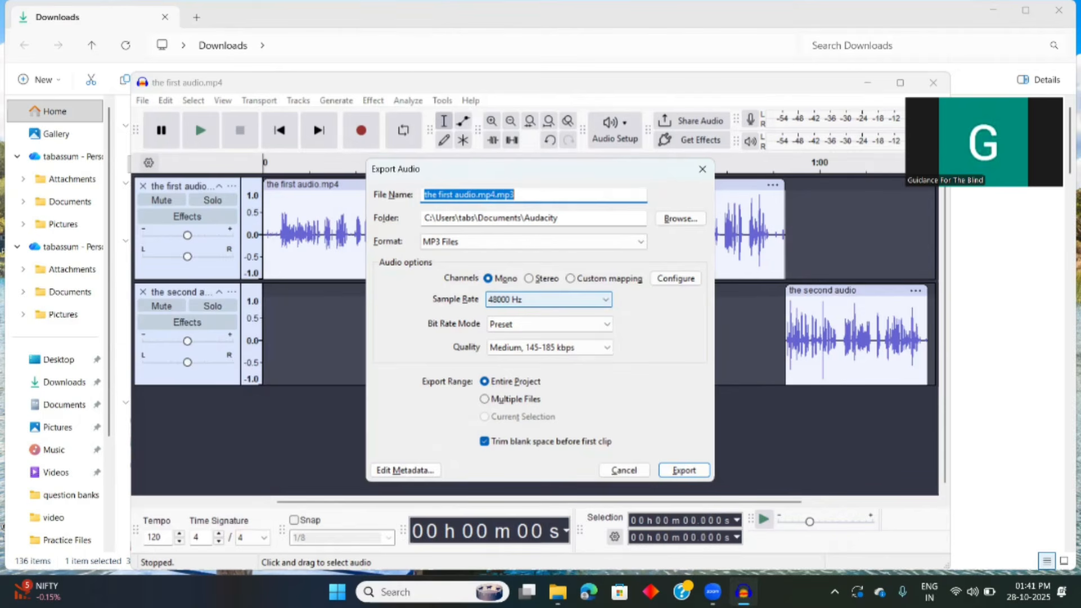
key(Escape)
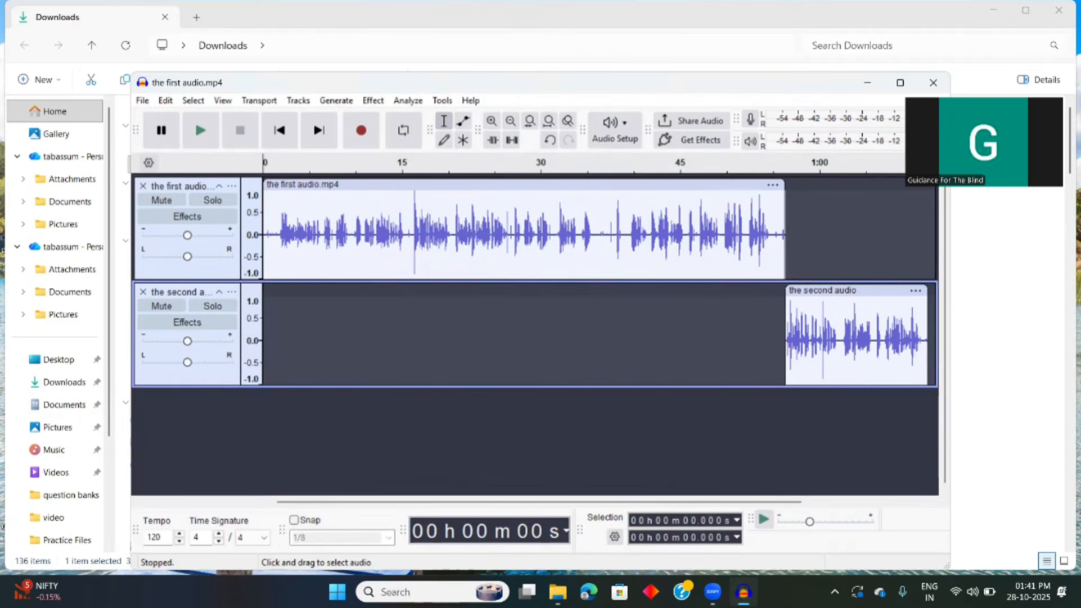
key(alt+Tab)
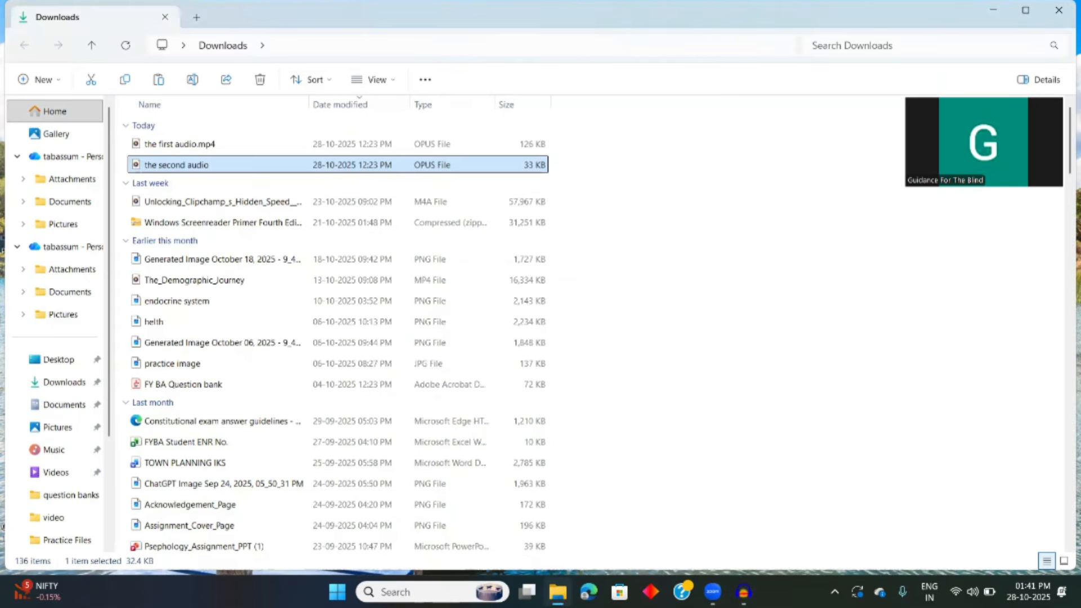
key(alt+Tab)
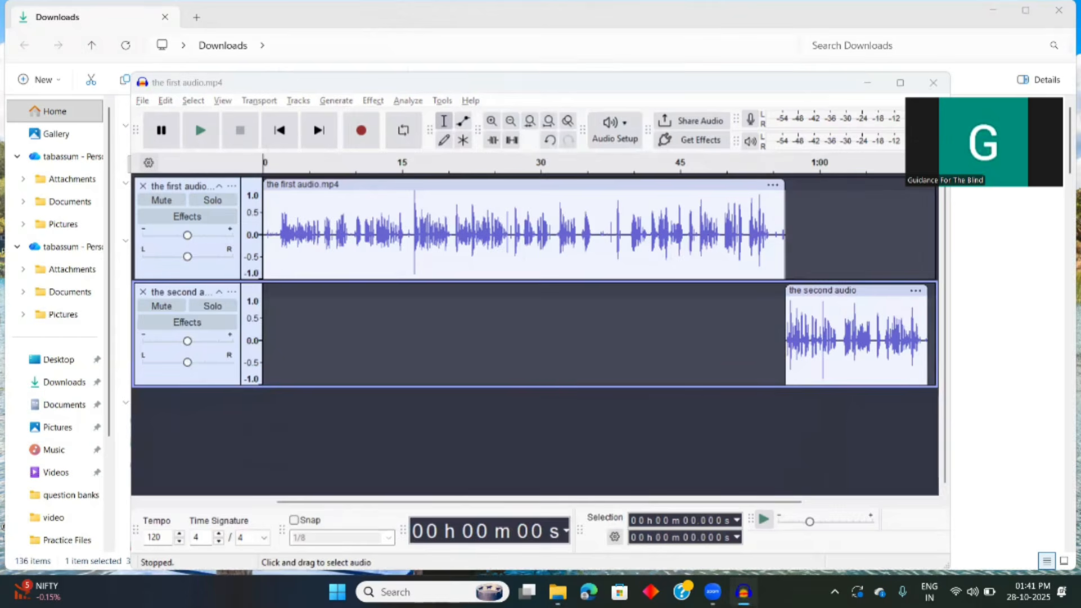
key(alt+Tab)
key(Tab)
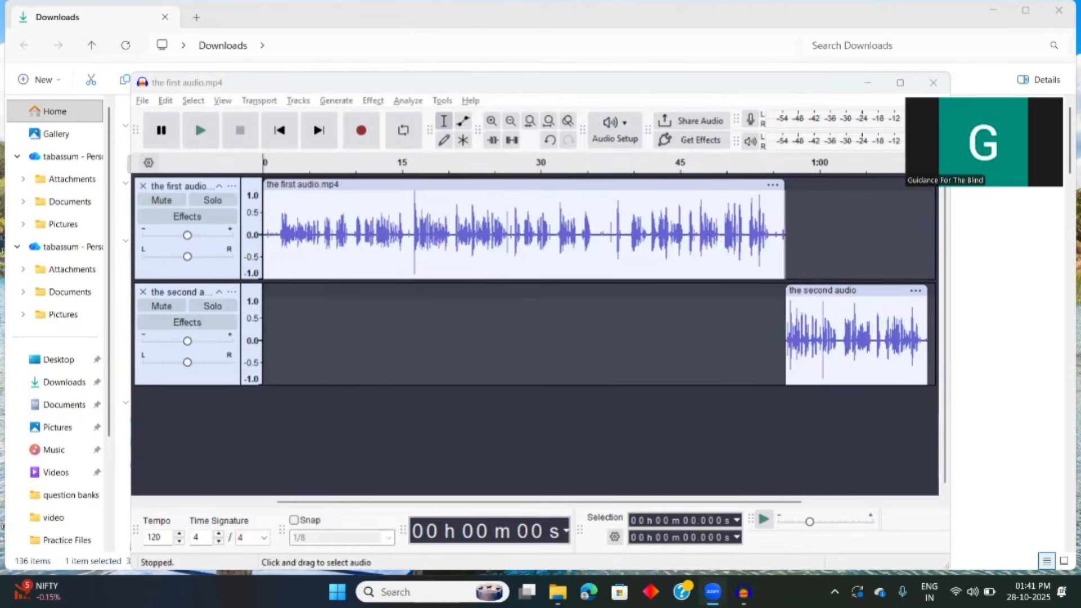